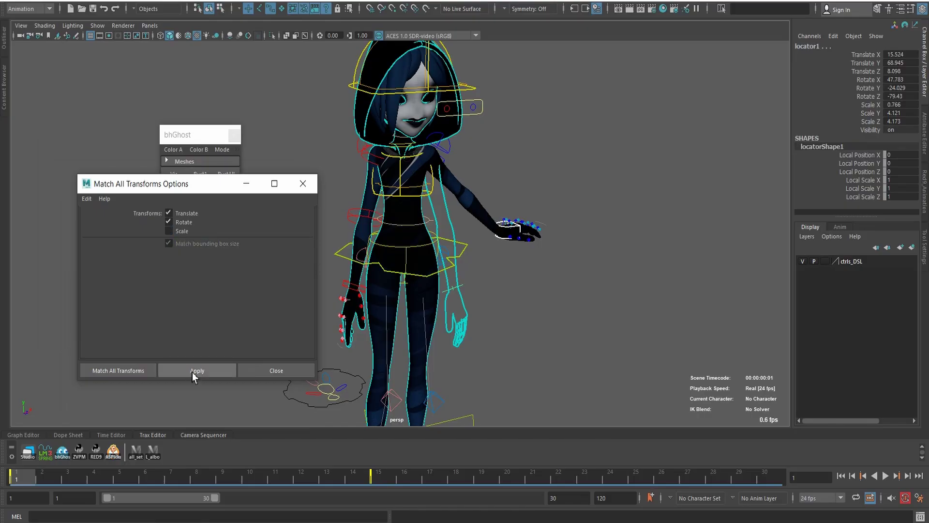
Snap the arm into its matched pose, adjust the bhGhost slider and frame the whole character.
left_click(193, 372)
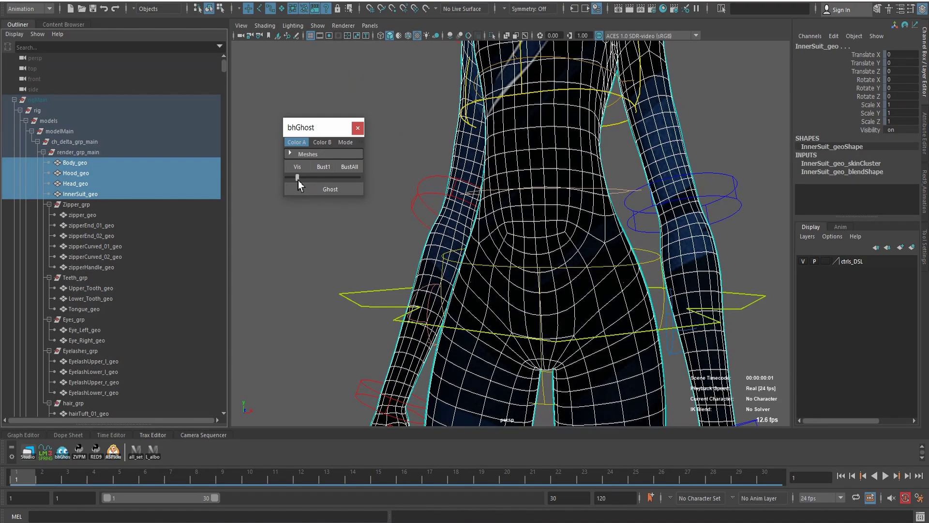
left_click_drag(298, 180, 327, 182)
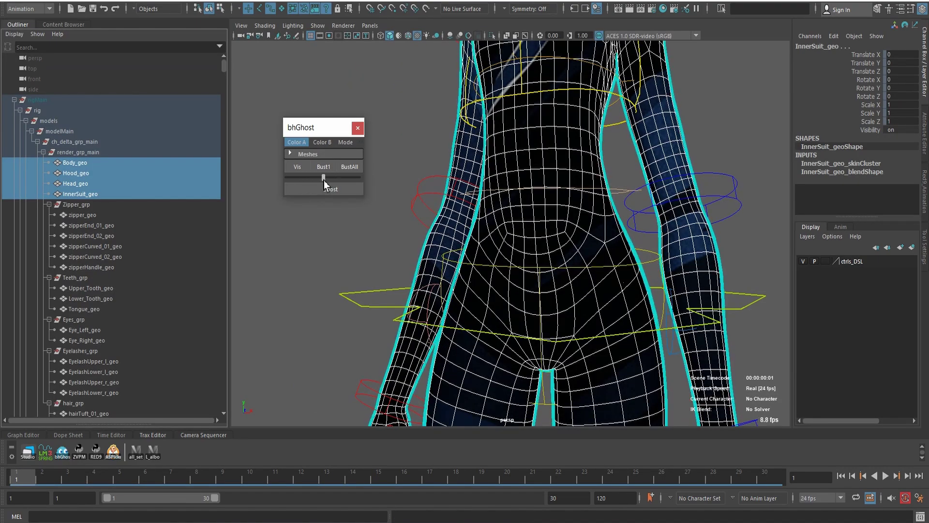
key("f")
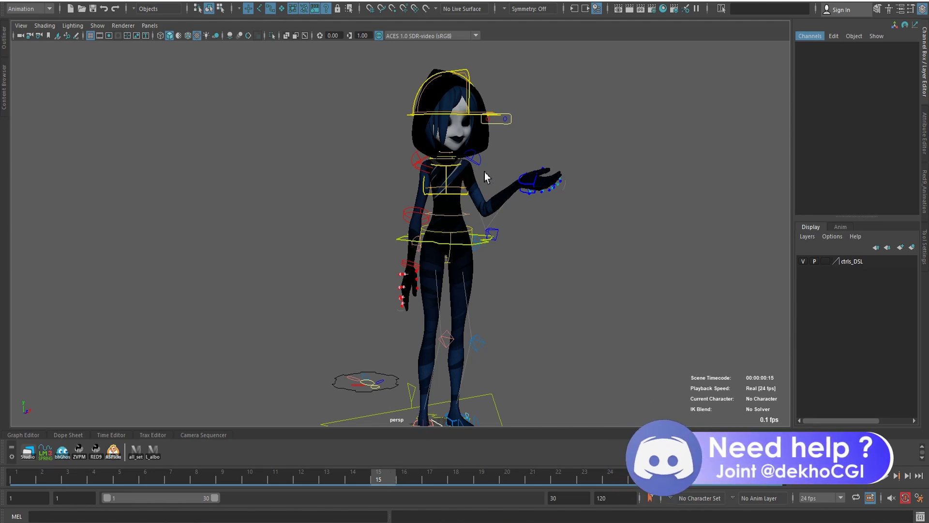
Select the left hand IK and FK controls at frame 1, then scrub to frame 15 to watch the arm rise.
left_click(536, 186)
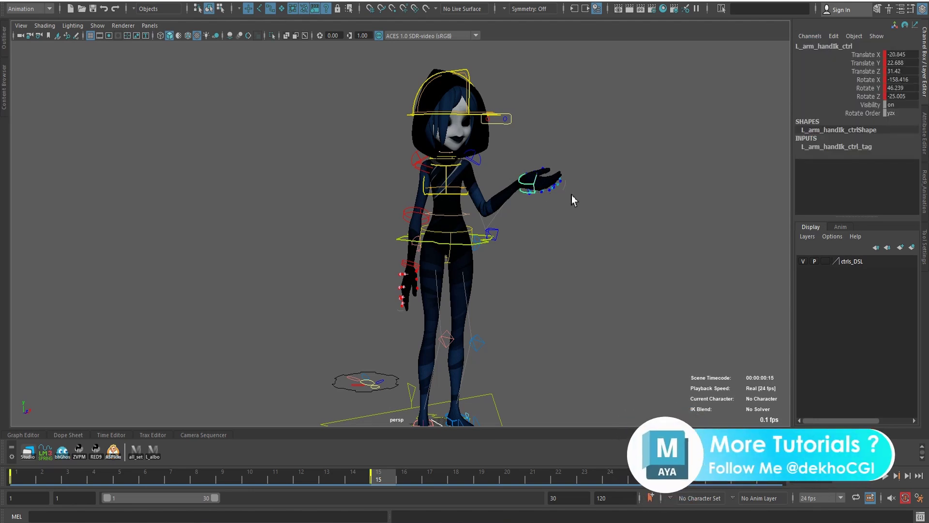
left_click(19, 479)
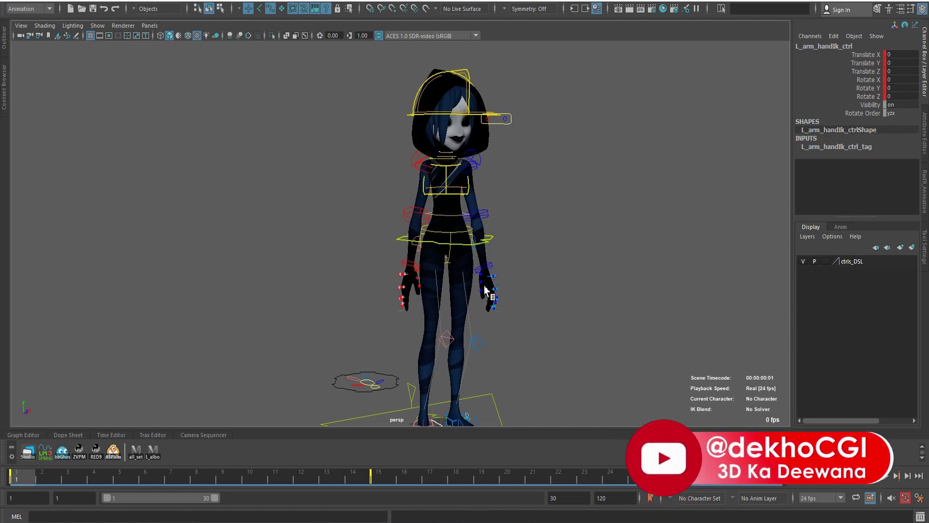
left_click_drag(486, 206, 497, 218)
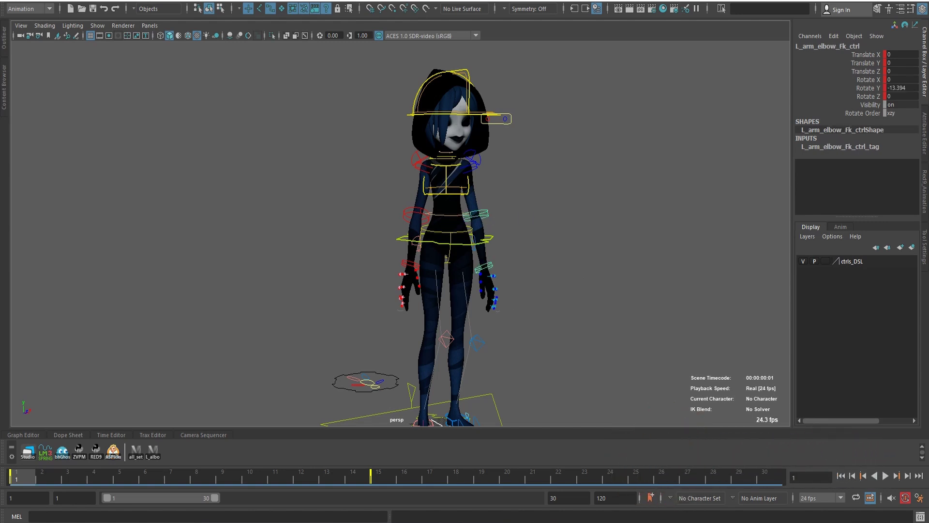
left_click_drag(27, 484, 390, 484)
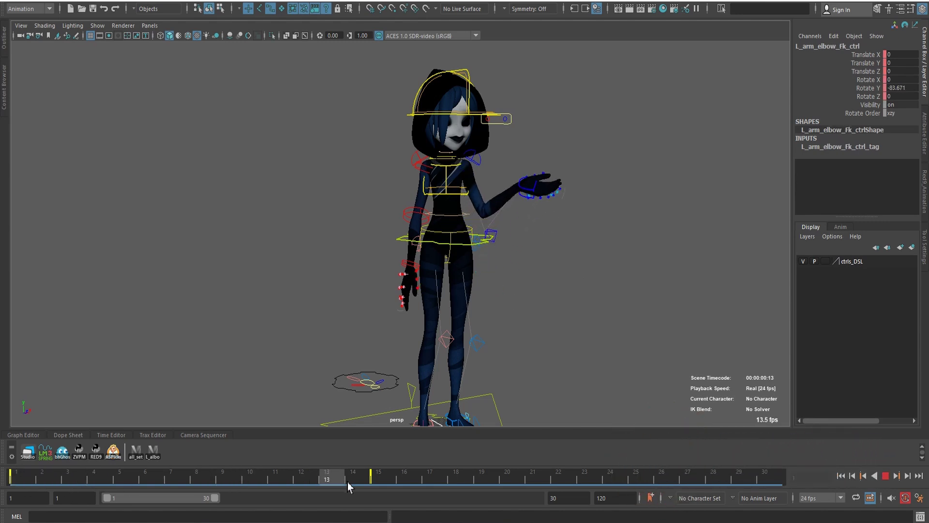
key("alt+v")
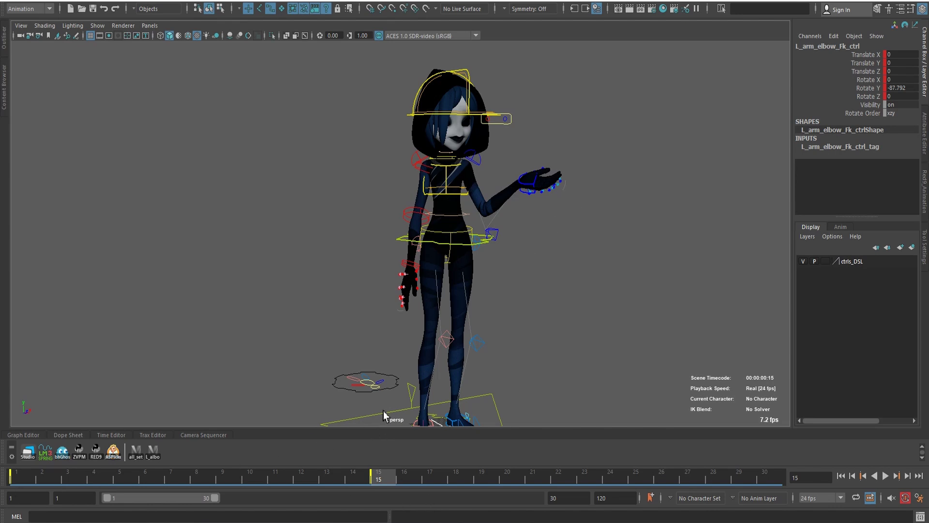
Orbit to a higher angle and select L_arm_settings_ctrl near the feet.
left_click_drag(384, 401, 390, 403, "alt")
left_click_drag(426, 517, 411, 508, "alt")
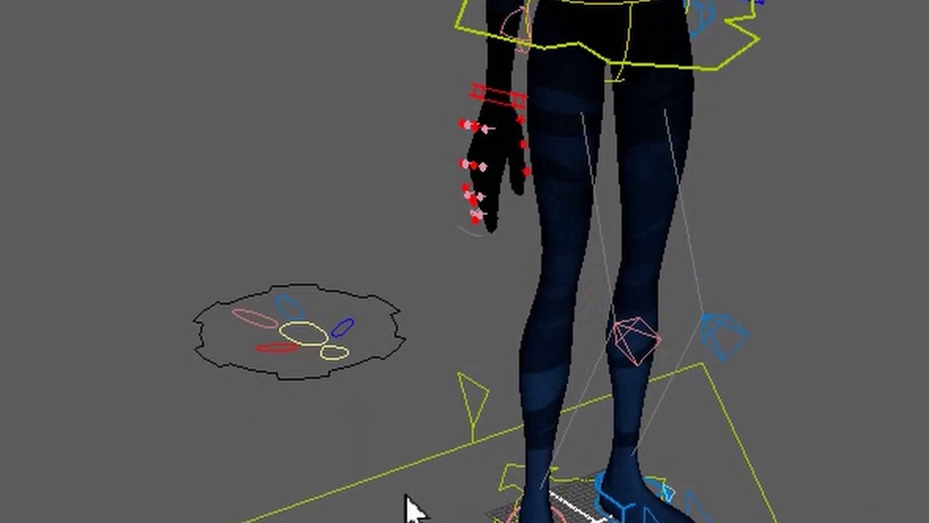
left_click_drag(339, 314, 368, 332)
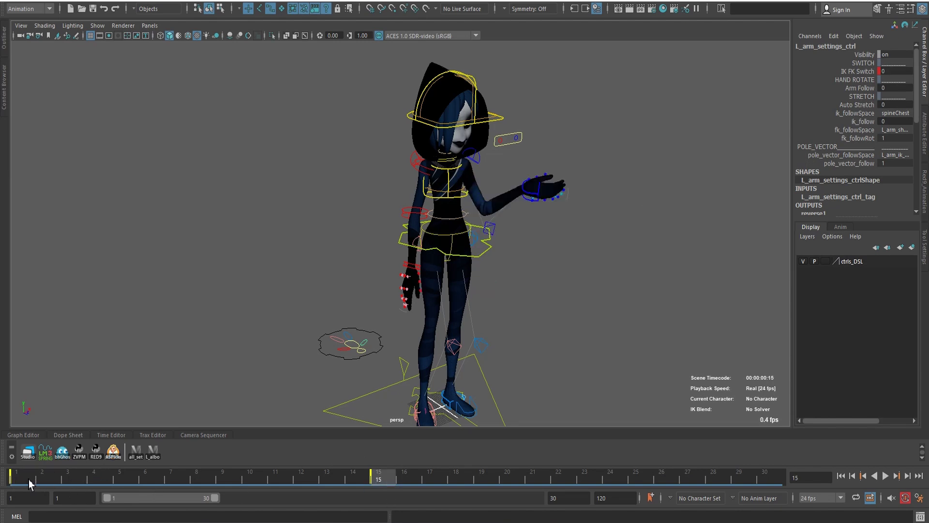
Scrub the timeline, check frame 7 mid-blend, then return to frame 1.
mouse_move(23, 479)
left_mouse_down()
mouse_move(421, 484)
mouse_move(367, 480)
left_mouse_up()
left_click(179, 482)
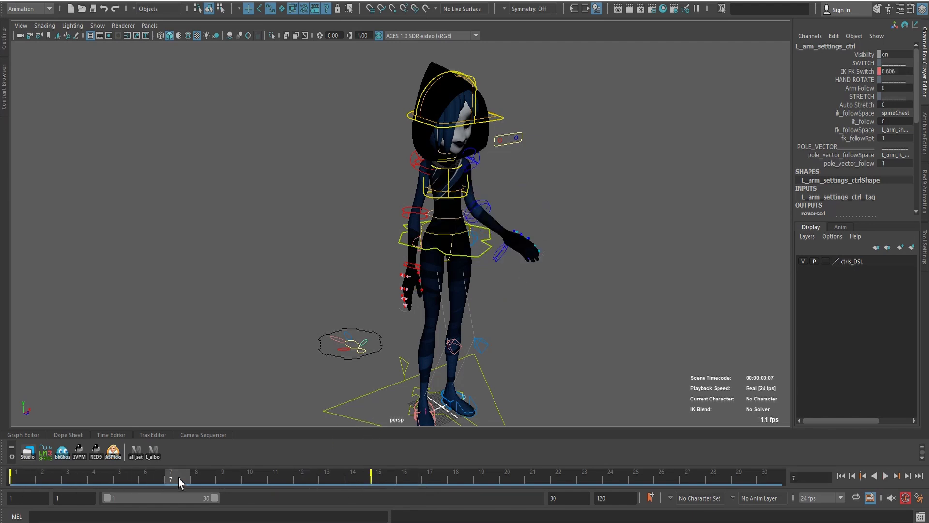
left_click_drag(572, 236, 551, 236, "alt")
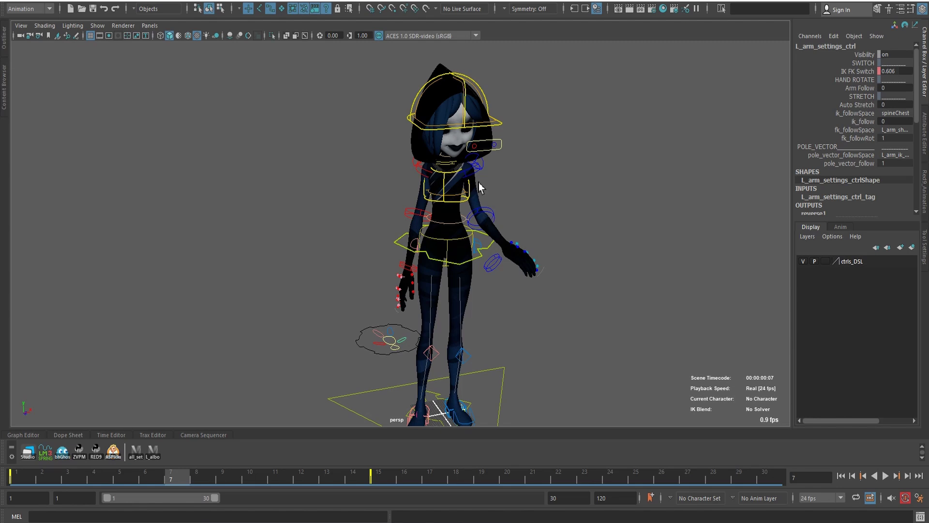
left_click(15, 480)
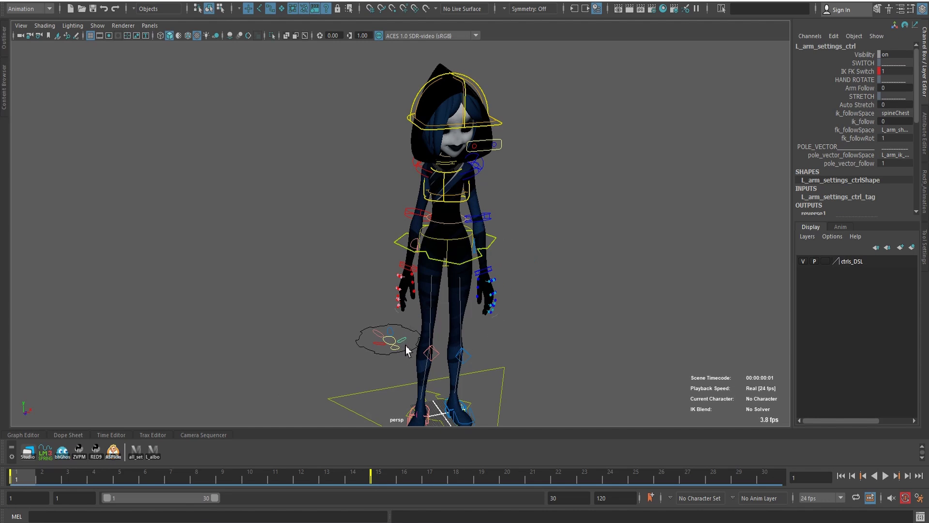
Set IK FK Switch to 0 to view the FK pose, then back to 1.
double_click(902, 73)
key("Return")
left_click_drag(588, 275, 588, 286, "alt")
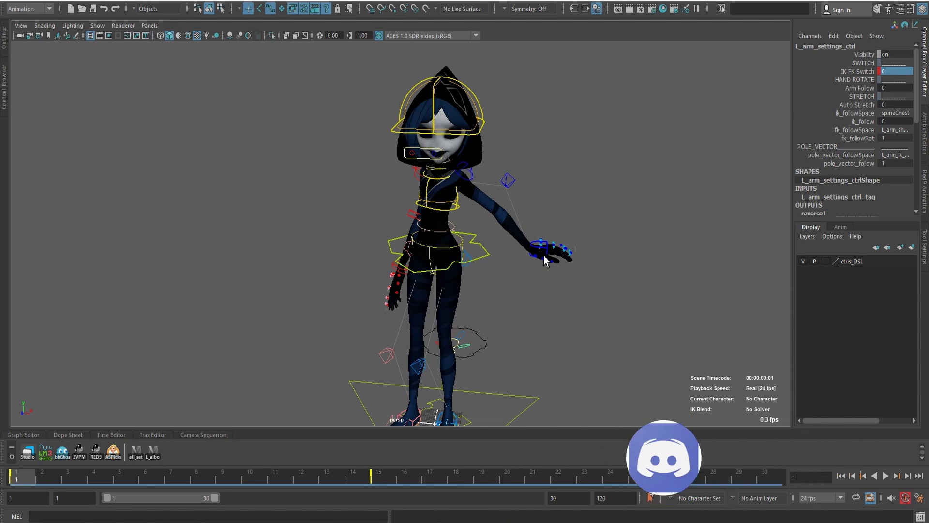
left_click(909, 71)
type("1")
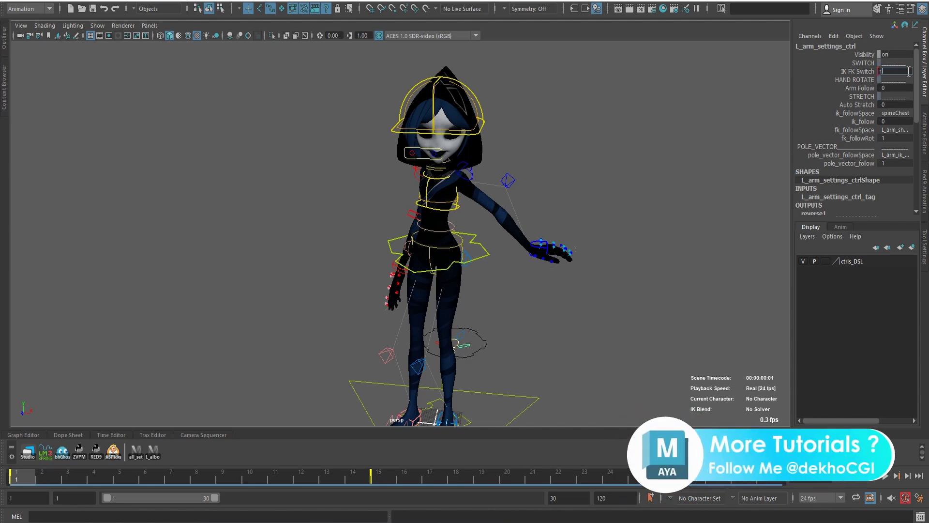
key("Return")
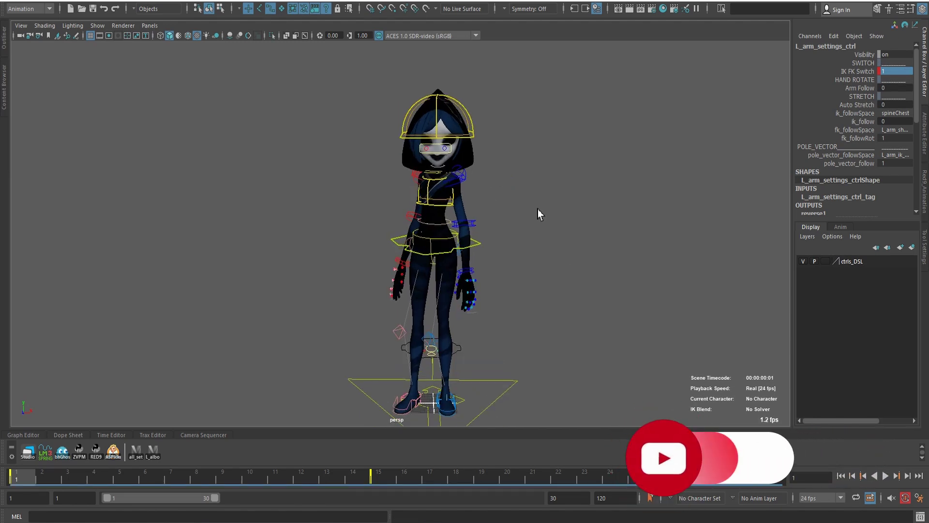
Create locator1 from the hotbox Create menu, then select the left hand FK control.
key("space")
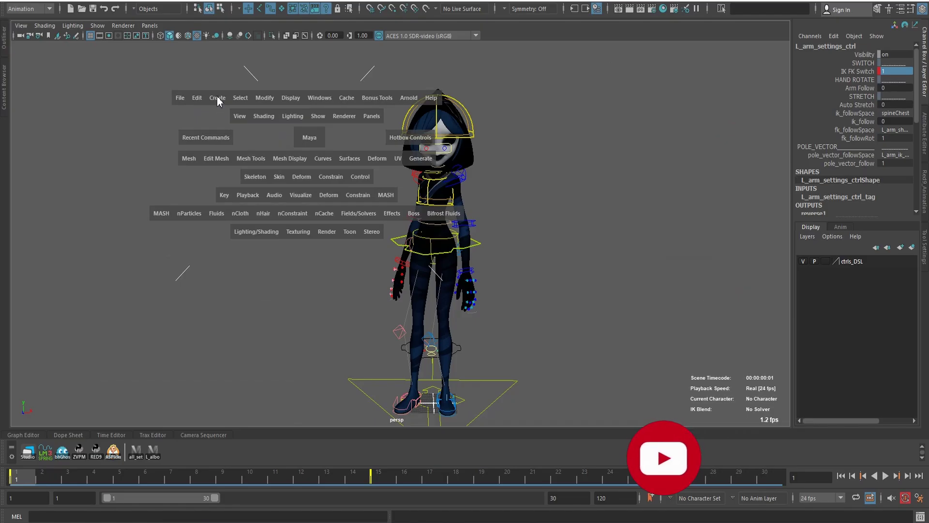
left_click(217, 98)
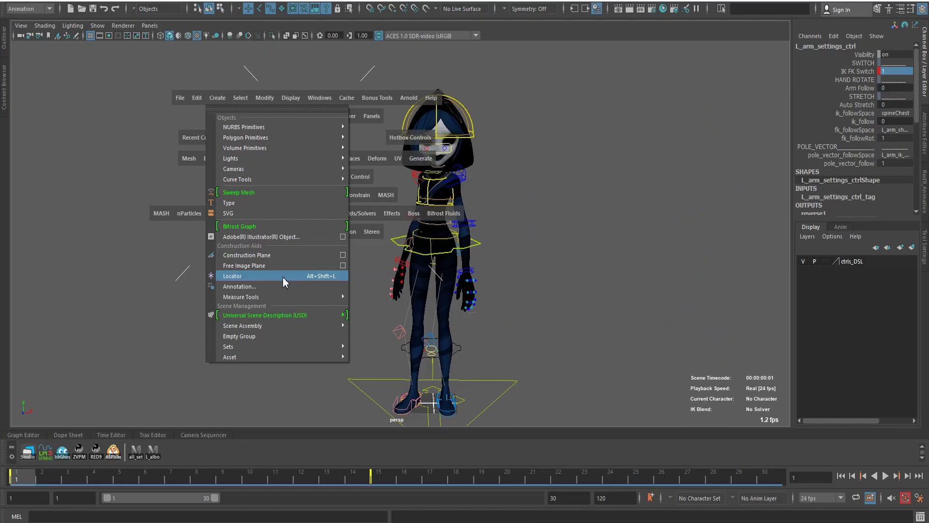
left_click(283, 278)
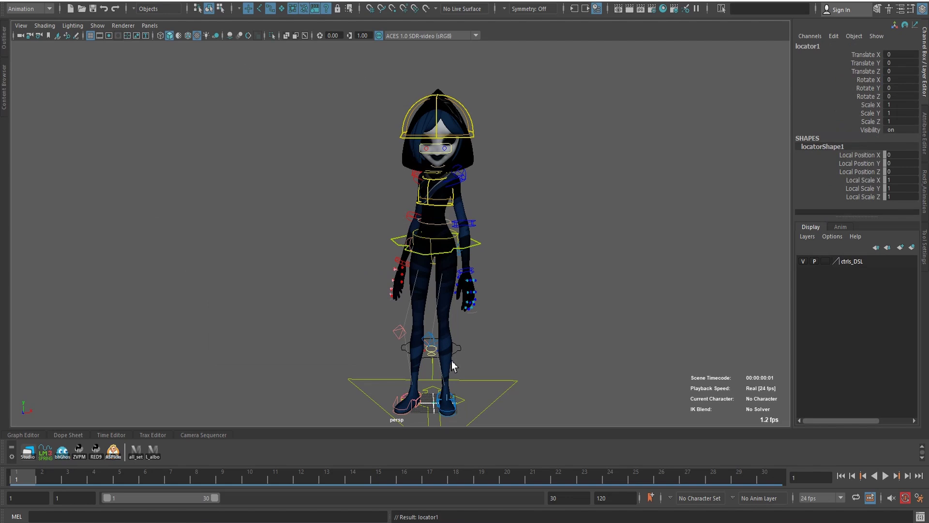
left_click(472, 274)
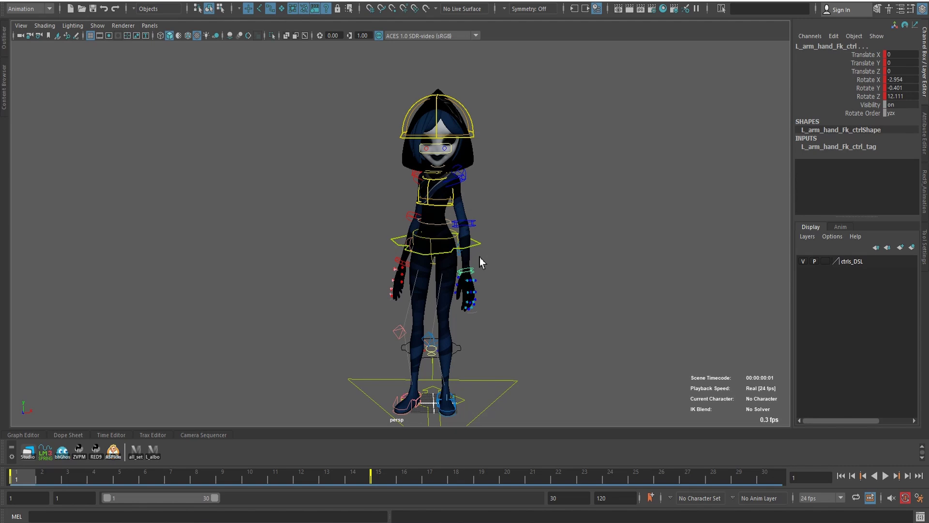
Show Modify > Match Transformations in the hotbox for the left hand FK control.
scroll(480, 257, "up", 2)
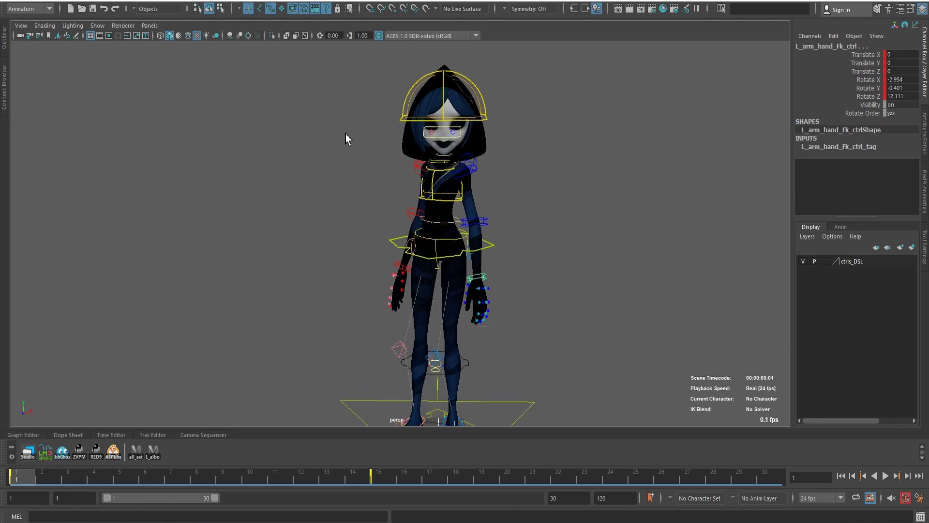
key("space")
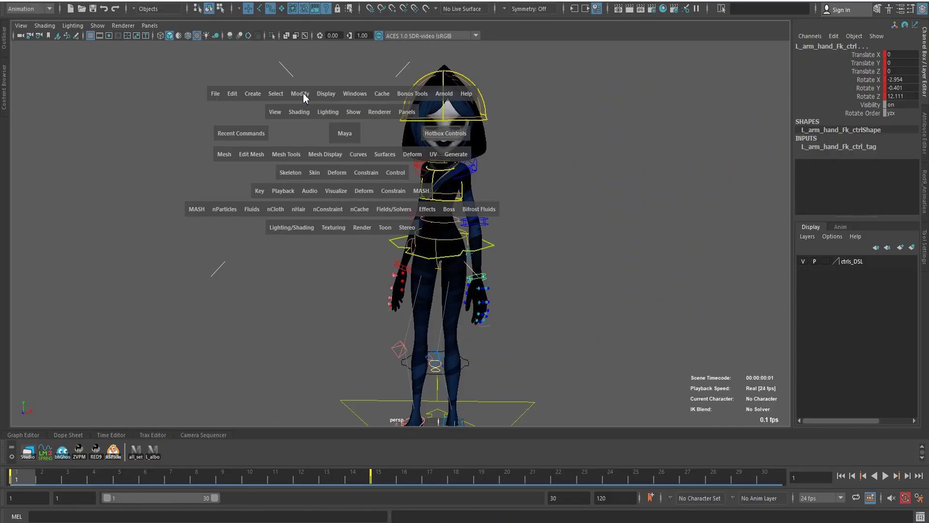
left_click(304, 97)
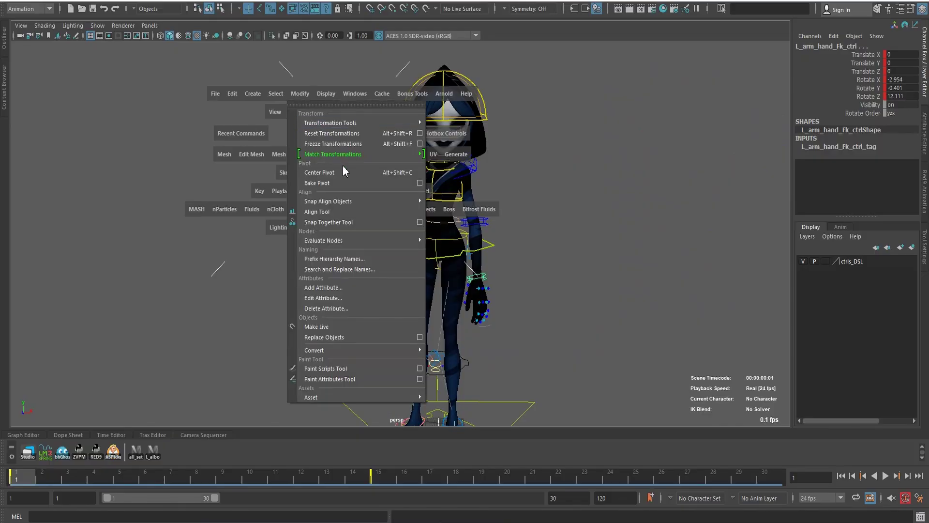
mouse_move(359, 154)
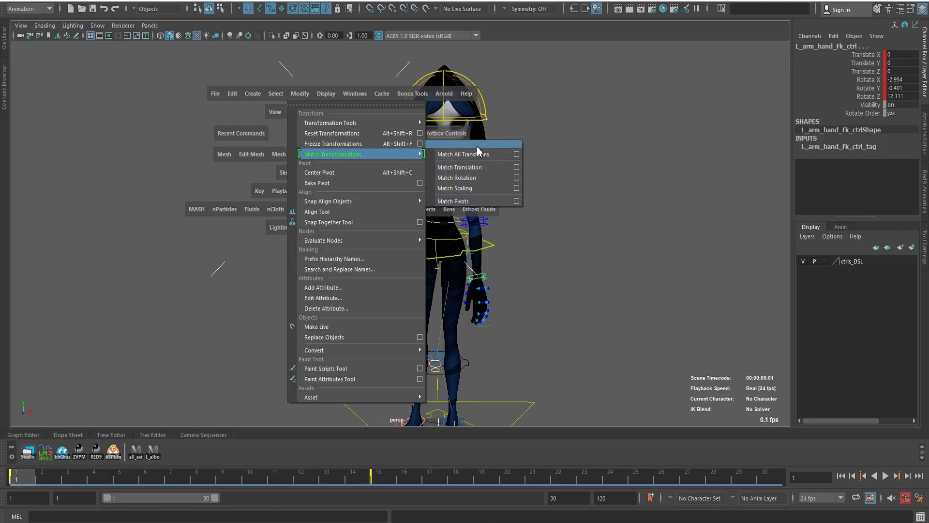
Tear off Match Transformations, reset Match All Transforms options to defaults and apply them.
left_click(478, 145)
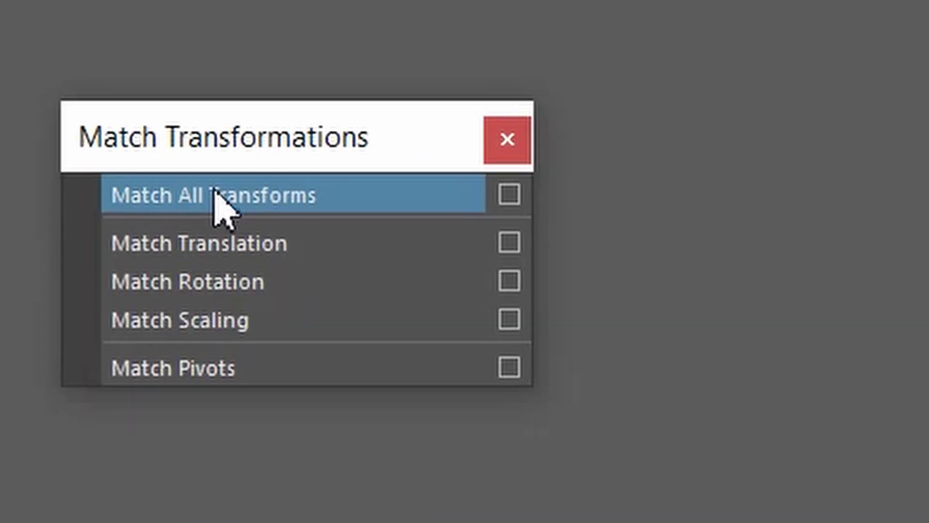
left_click(290, 198)
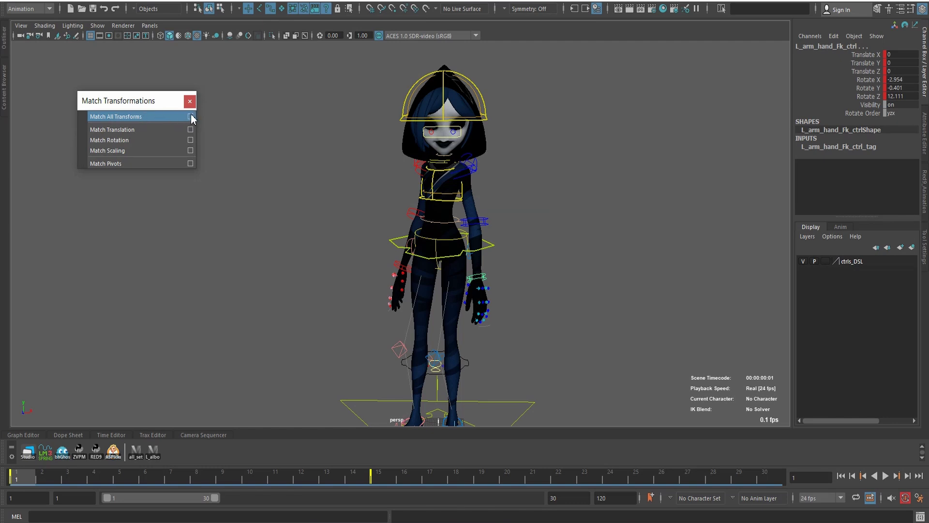
left_click(190, 116)
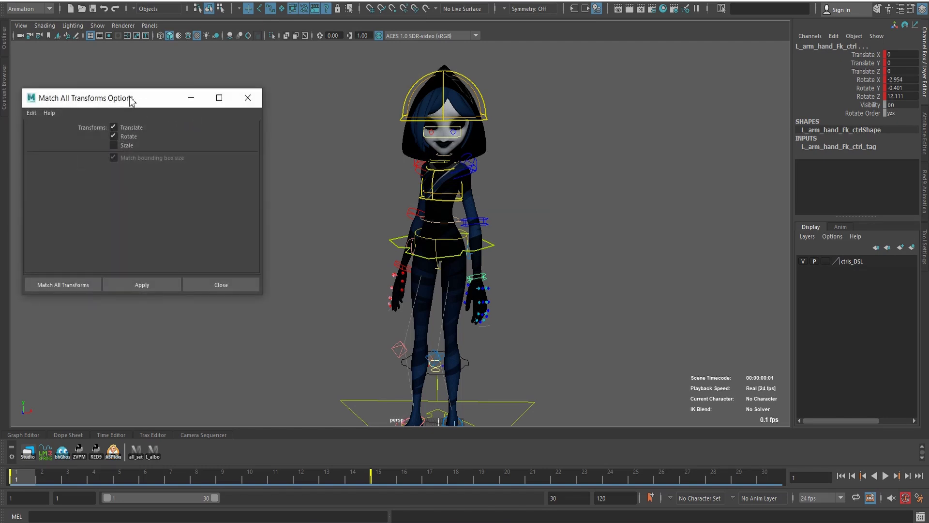
mouse_move(80, 105)
left_mouse_down()
mouse_move(135, 144)
mouse_move(109, 177)
left_mouse_up()
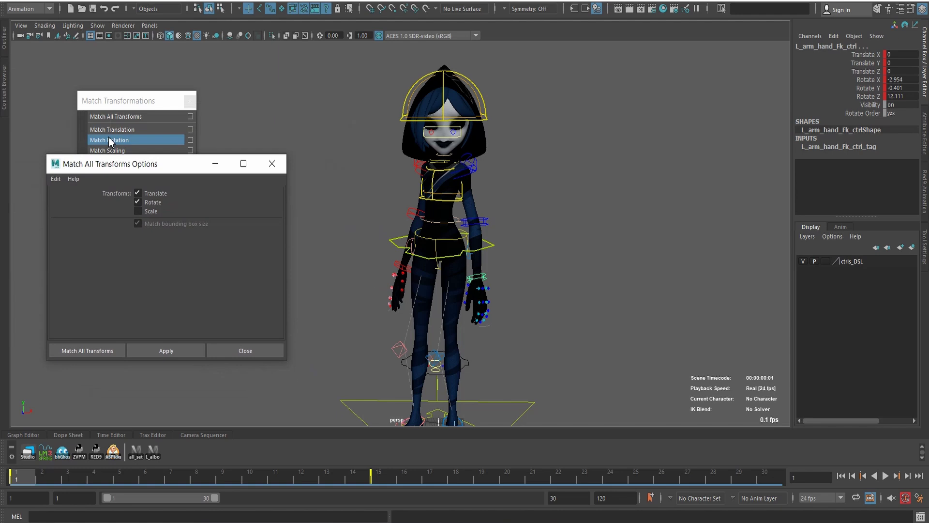
left_click(56, 179)
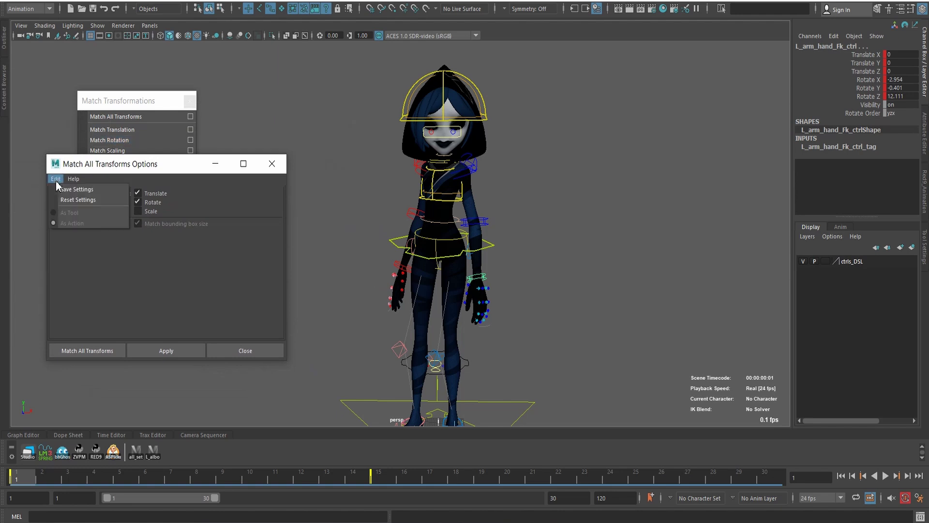
left_click(68, 207)
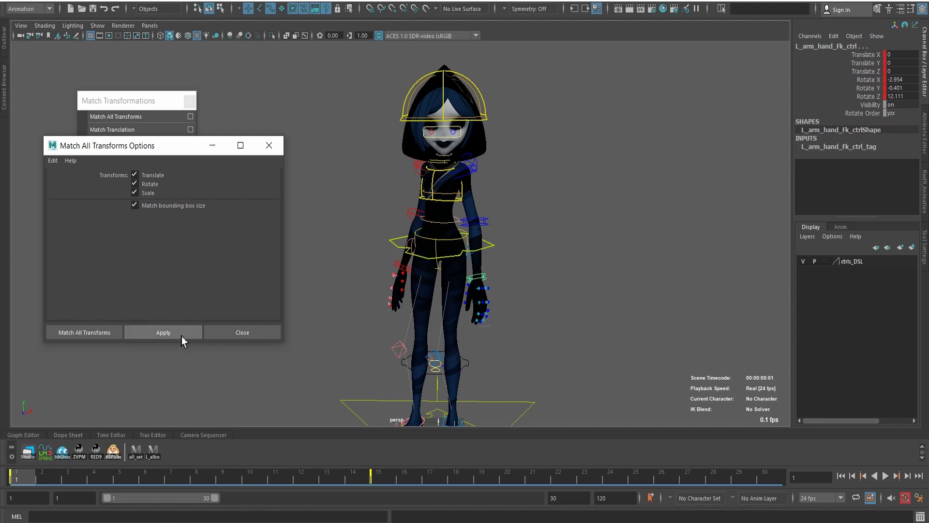
left_click(163, 332)
Tumble around the character, then close the options window and the Match Transformations popup.
left_click_drag(291, 334, 528, 340, "alt")
left_click_drag(494, 334, 438, 315, "alt")
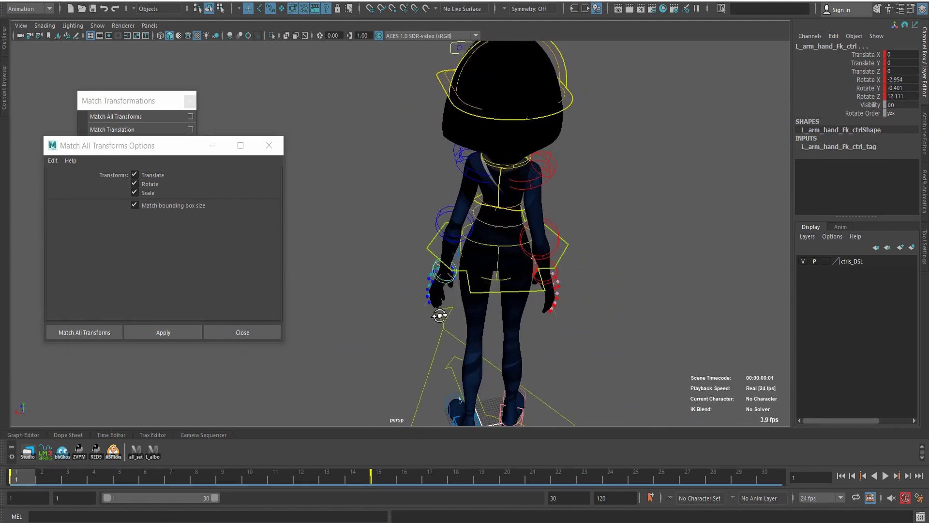
scroll(442, 311, "up", 5)
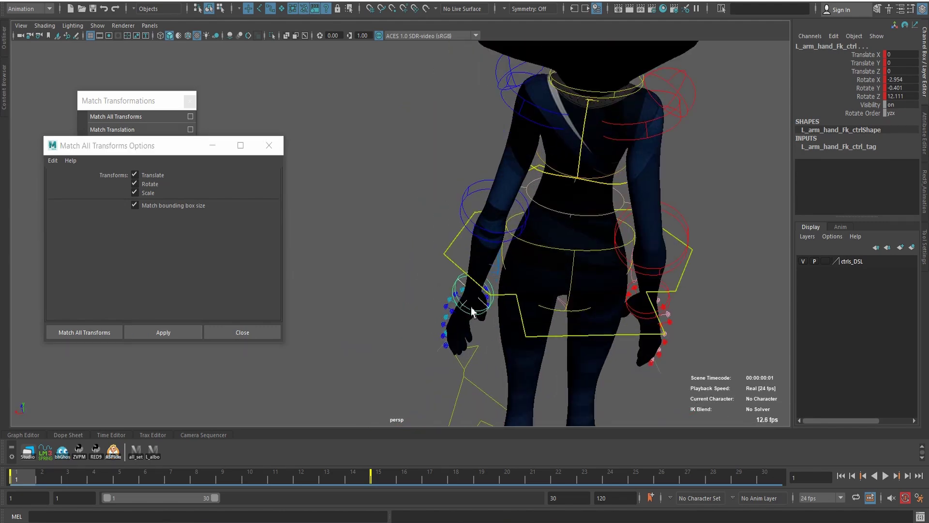
mouse_move(401, 315)
left_mouse_down("alt")
mouse_move(381, 297)
mouse_move(598, 275)
left_mouse_up("alt")
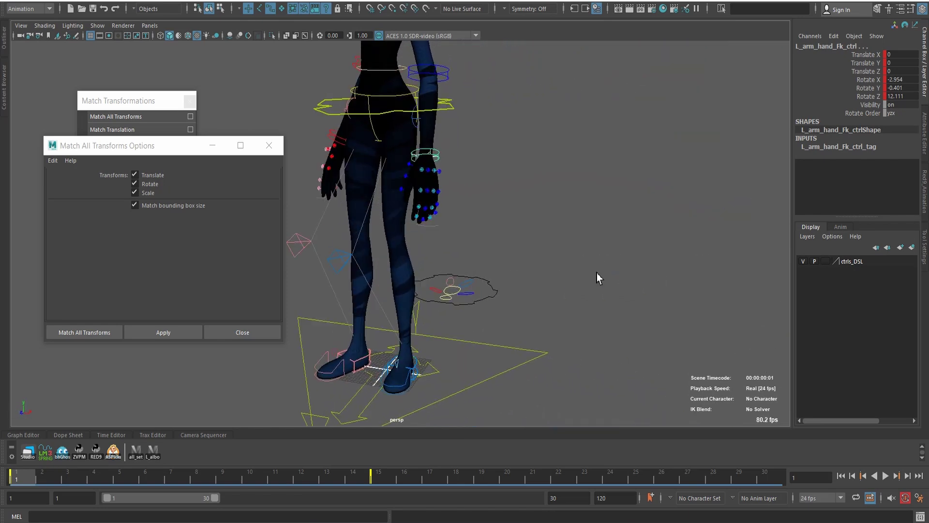
middle_click_drag(598, 276, 530, 294, "alt")
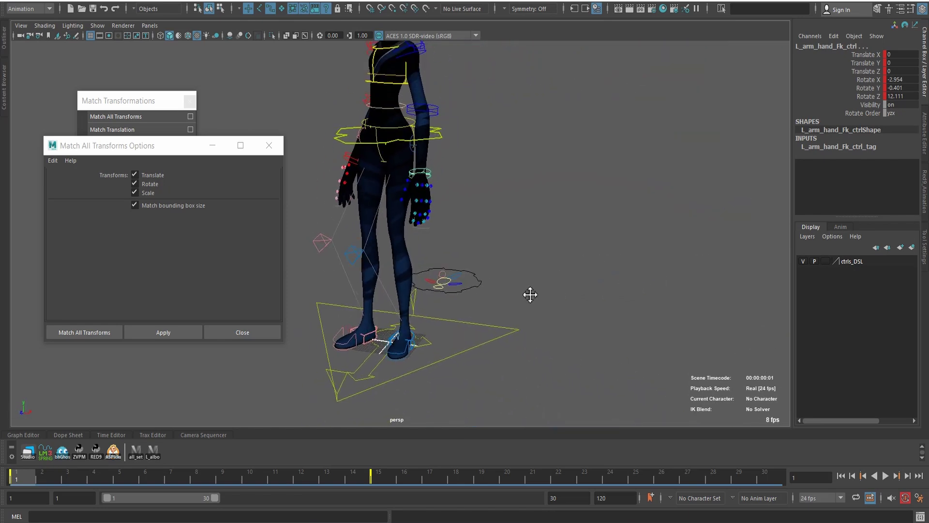
left_click(269, 145)
mouse_move(222, 133)
left_mouse_down("alt")
mouse_move(614, 216)
mouse_move(530, 266)
left_mouse_up("alt")
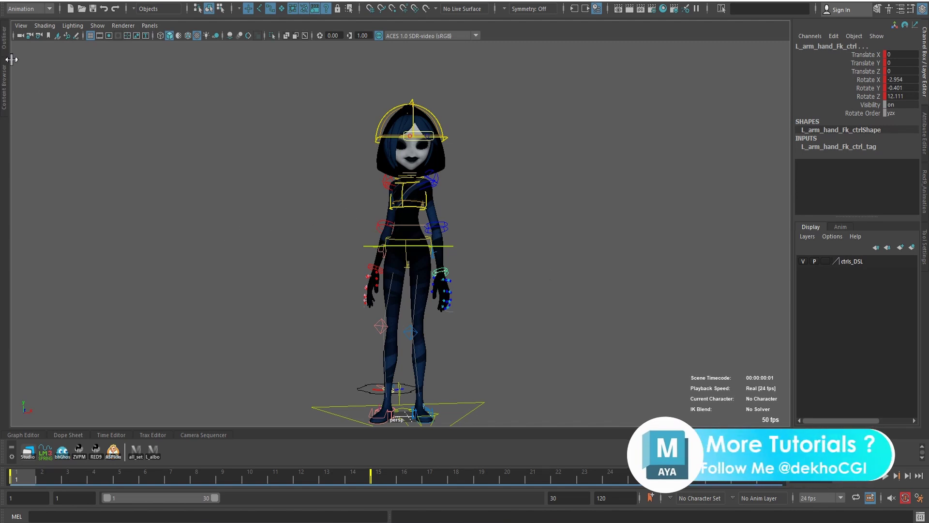
Open the Outliner showing rigMain, locator1 and the scene sets.
left_click(4, 44)
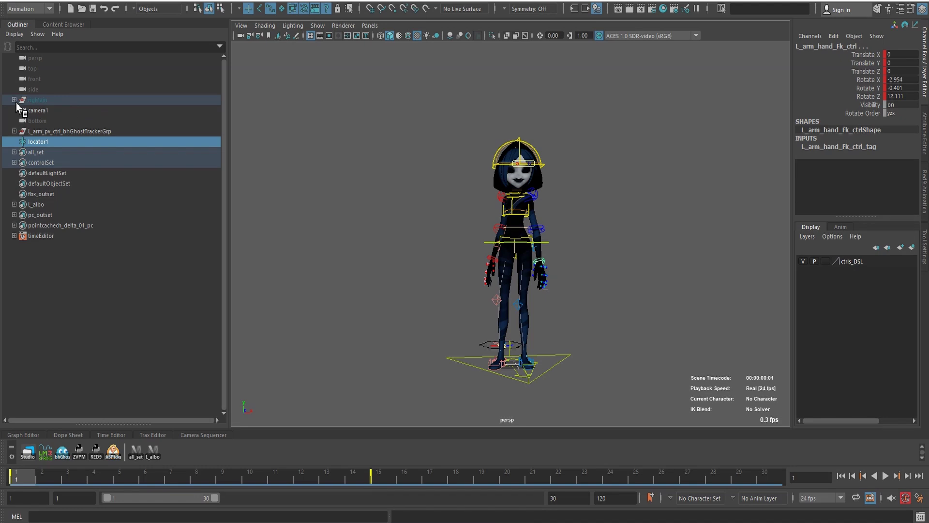
Expand rigMain and select Body_geo through InnerSuit_geo in the Outliner.
left_click(14, 100, "shift")
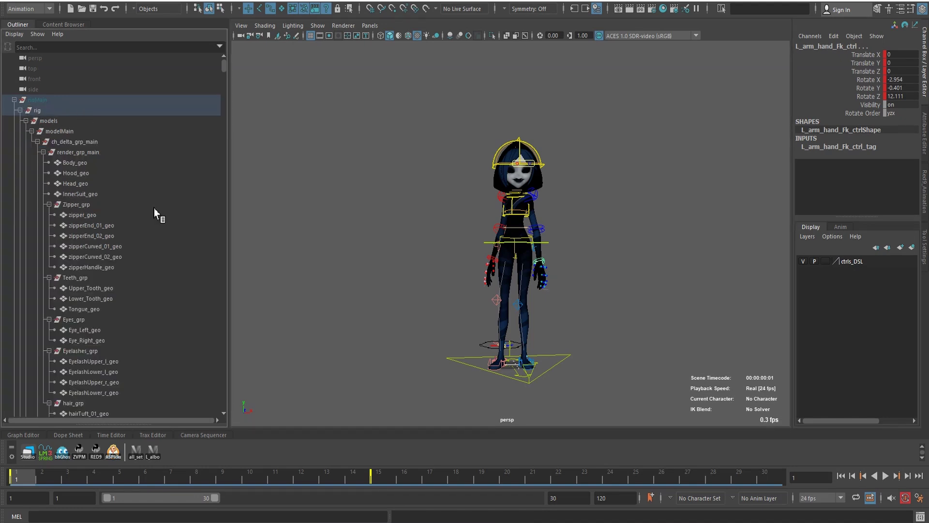
left_click(84, 164)
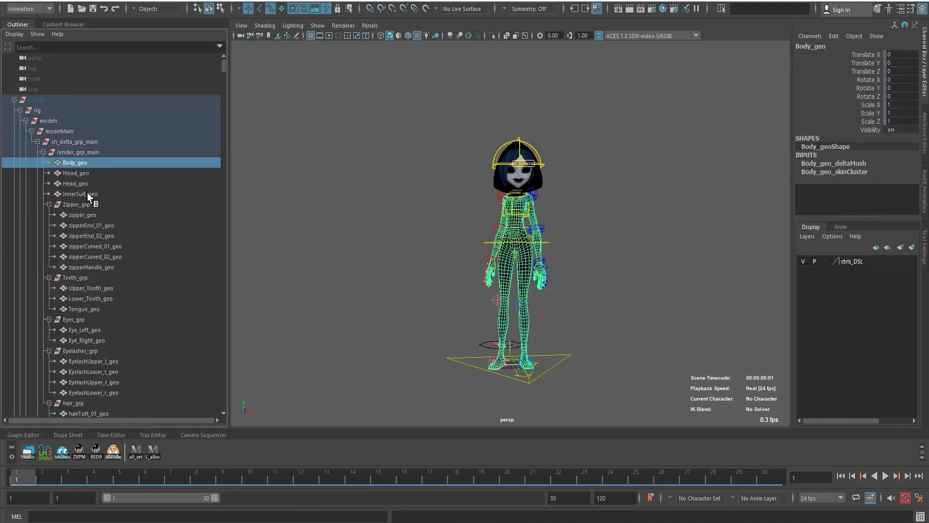
left_click(92, 195, "shift")
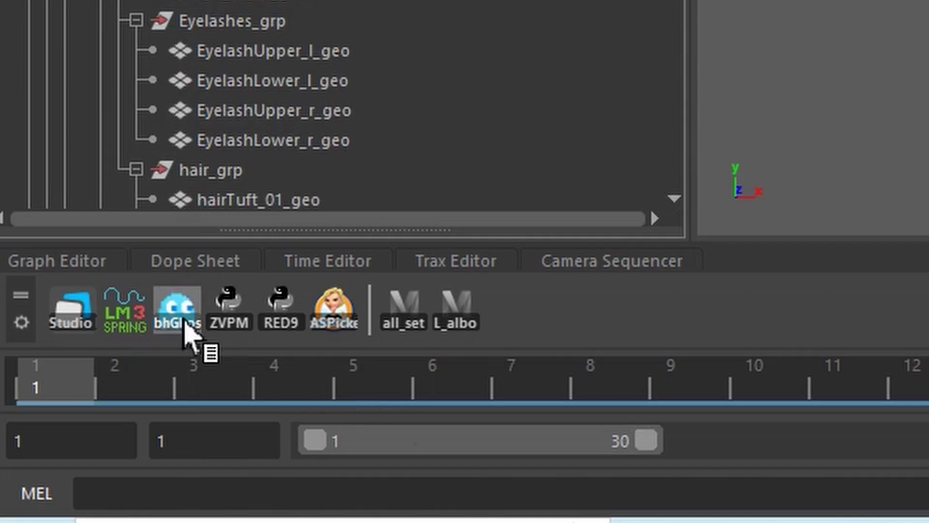
In bhGhost, pick the ghost colours, review the mesh list and ghost the meshes on frame 1.
left_click(186, 339)
mouse_move(329, 170)
left_mouse_down()
mouse_move(328, 120)
mouse_move(311, 136)
left_mouse_up()
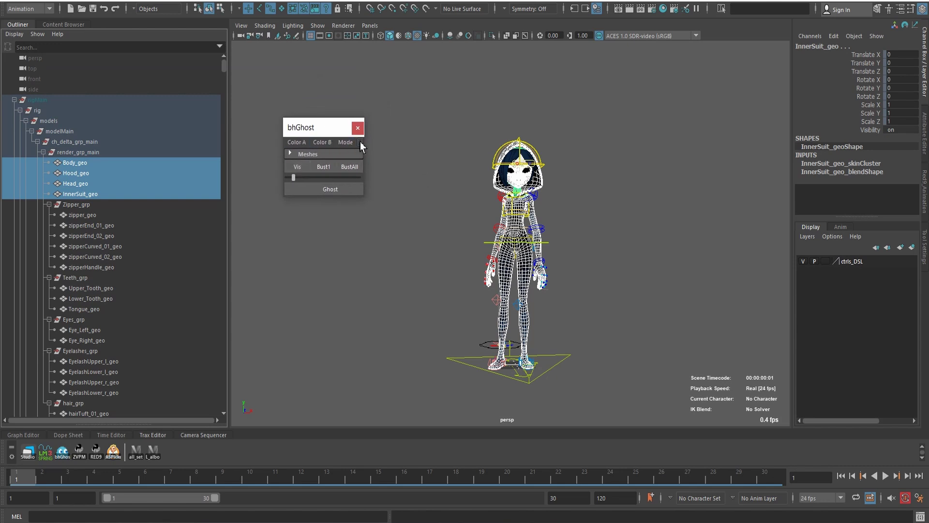
left_click(297, 144)
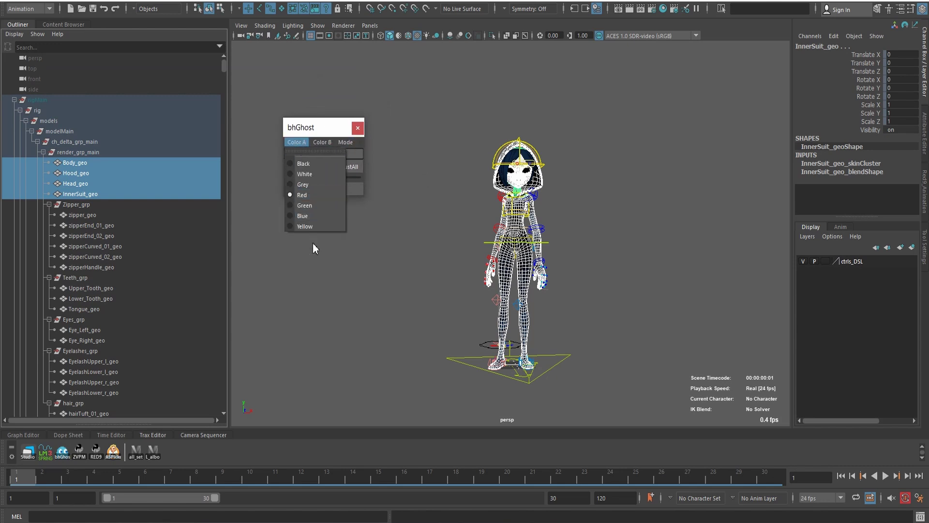
left_click(332, 216)
left_click(322, 142)
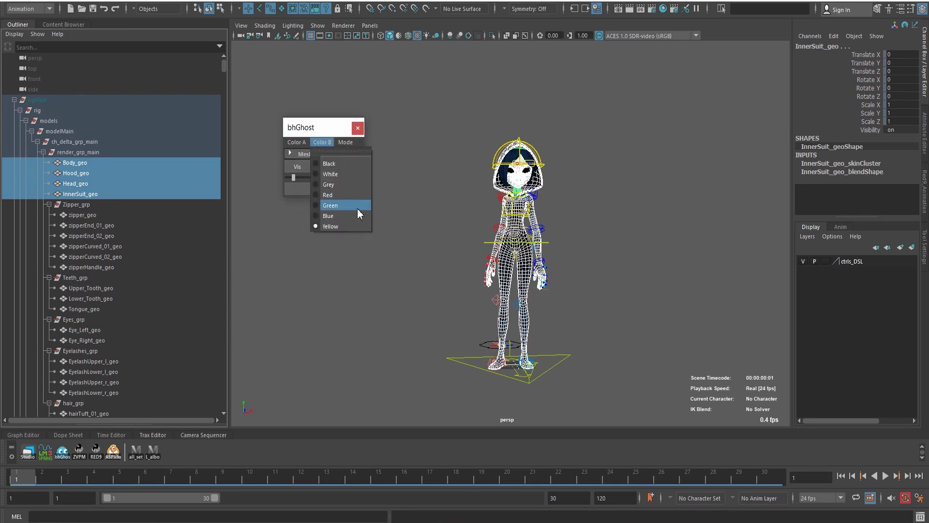
left_click(346, 145)
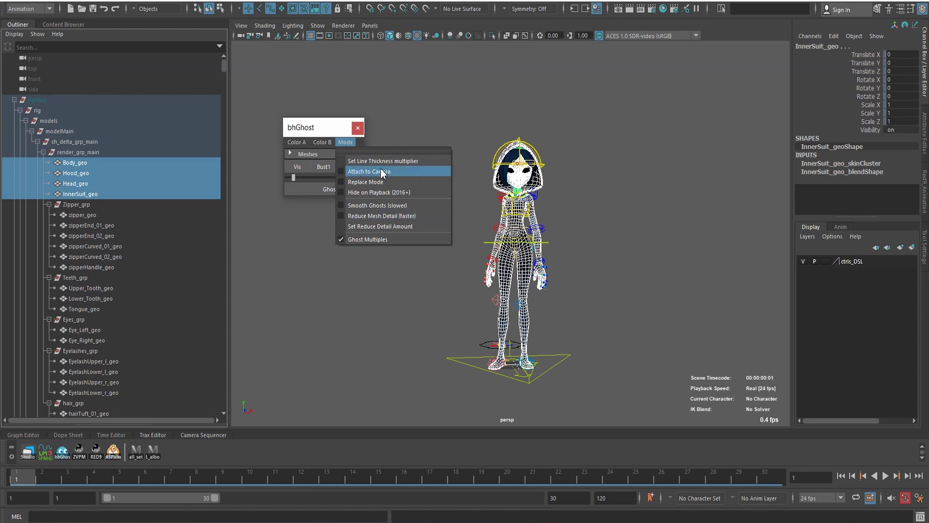
left_click(299, 152)
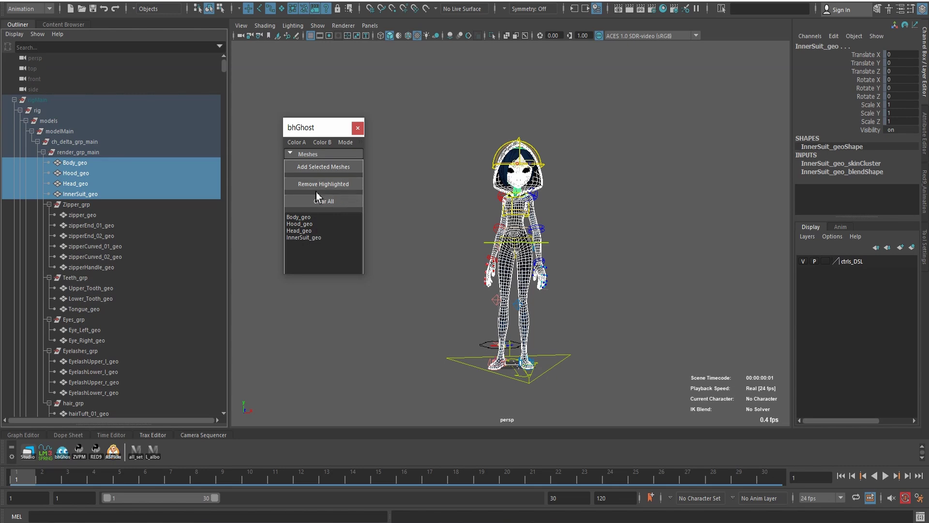
left_click(301, 154)
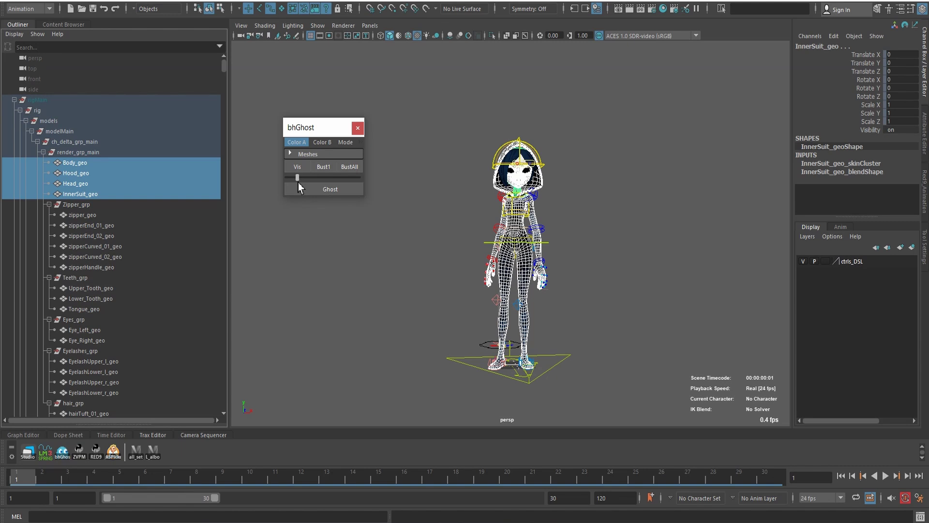
left_click(338, 190)
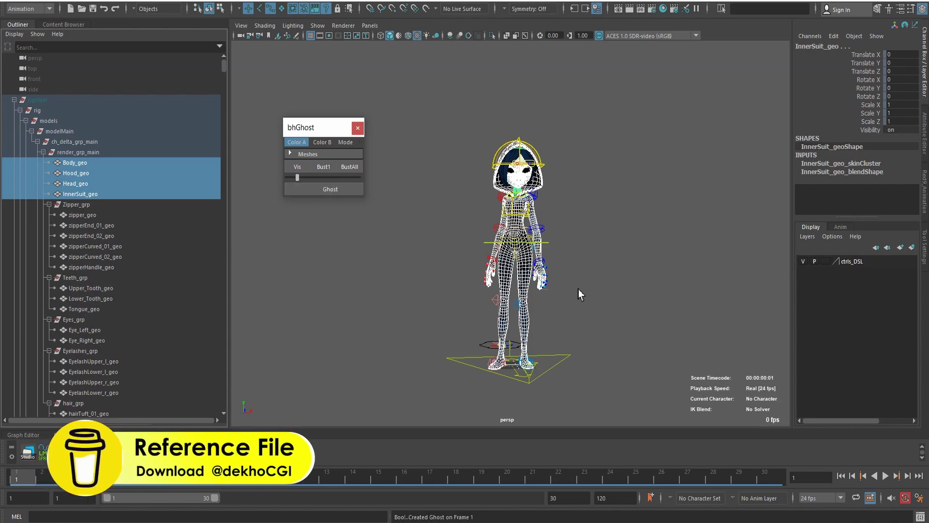
Thicken the cyan bhGhost outline and frame the character.
scroll(589, 297, "up", 5)
scroll(590, 297, "up", 3)
scroll(594, 300, "up", 3)
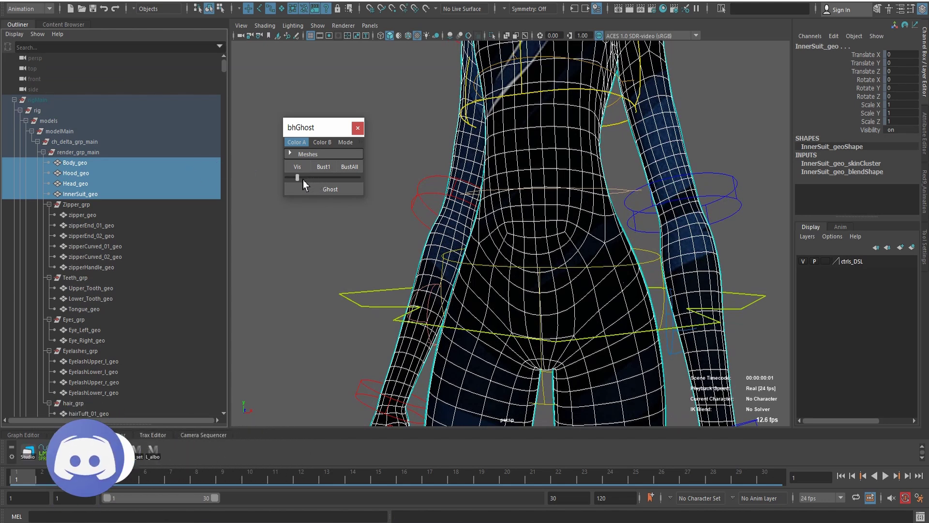
left_click_drag(298, 180, 323, 178)
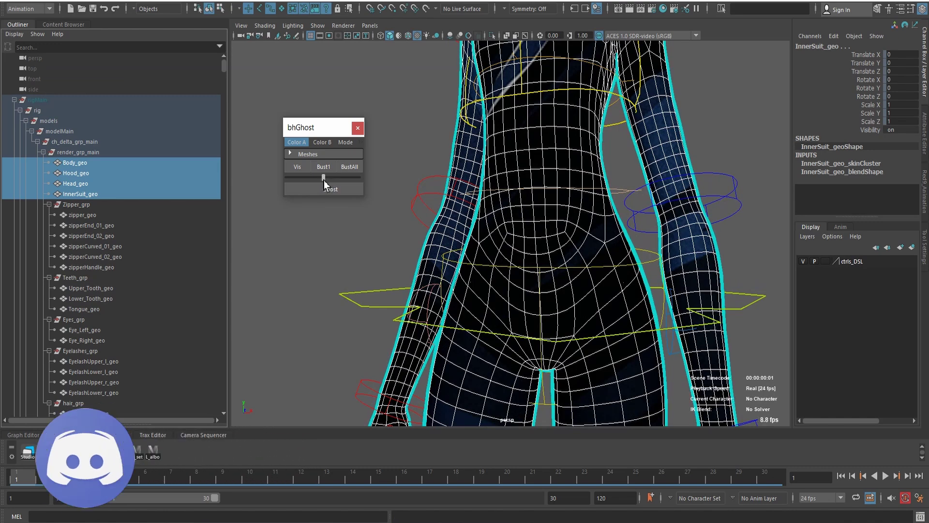
key("f")
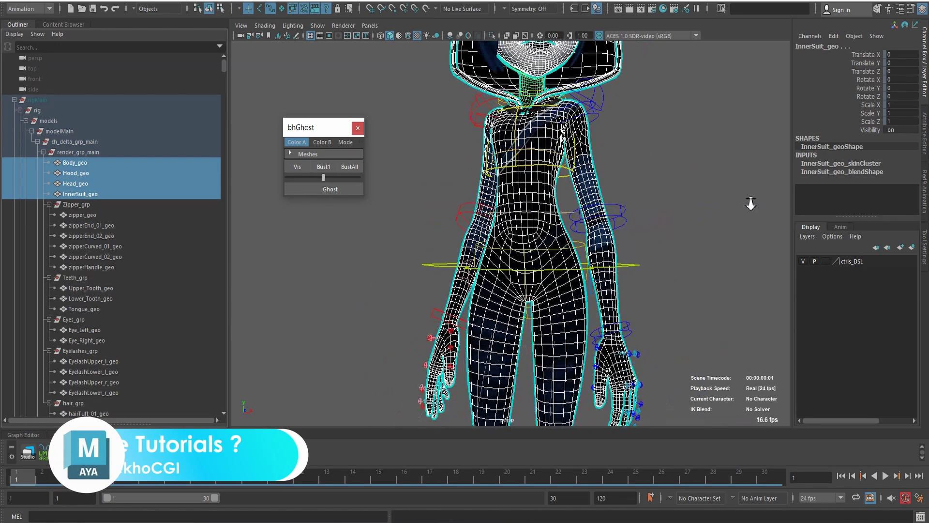
left_click_drag(712, 233, 660, 239, "alt")
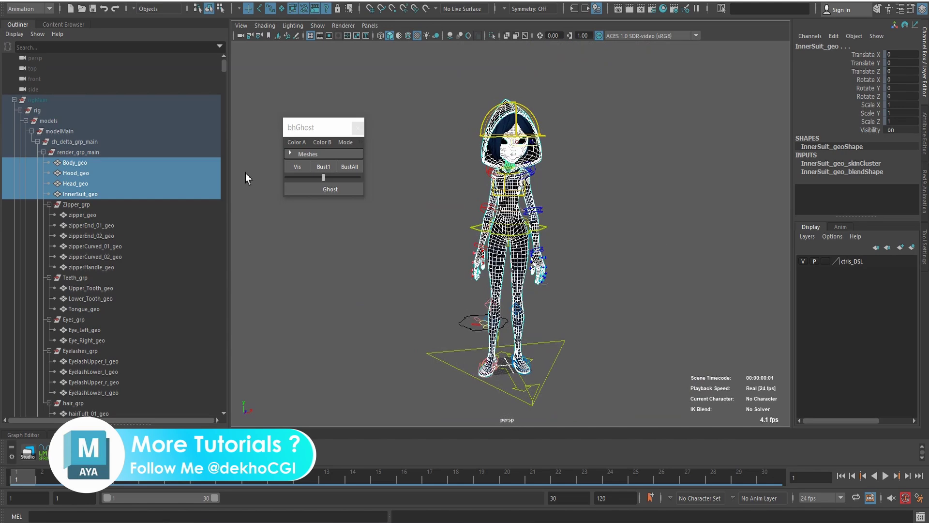
Deselect the meshes, collapse the Outliner and tumble to look down on the character.
left_click(292, 257)
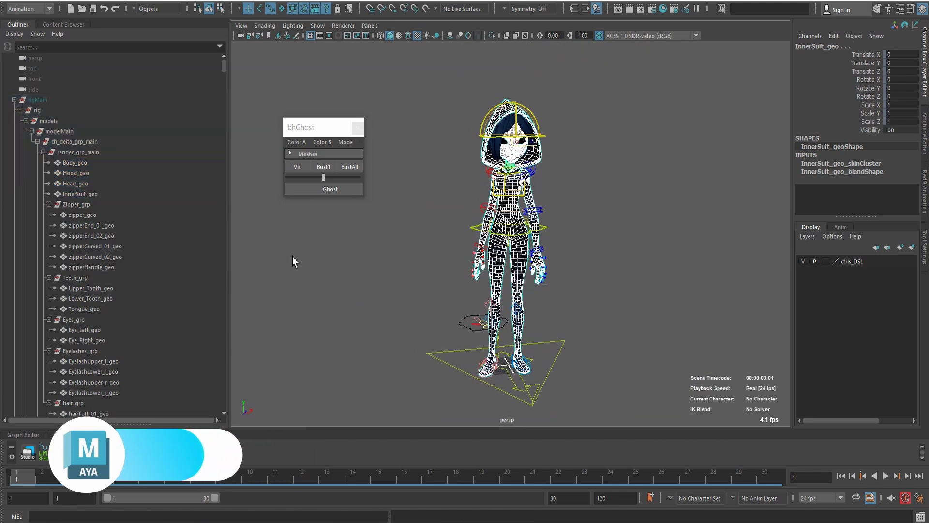
left_click(17, 25)
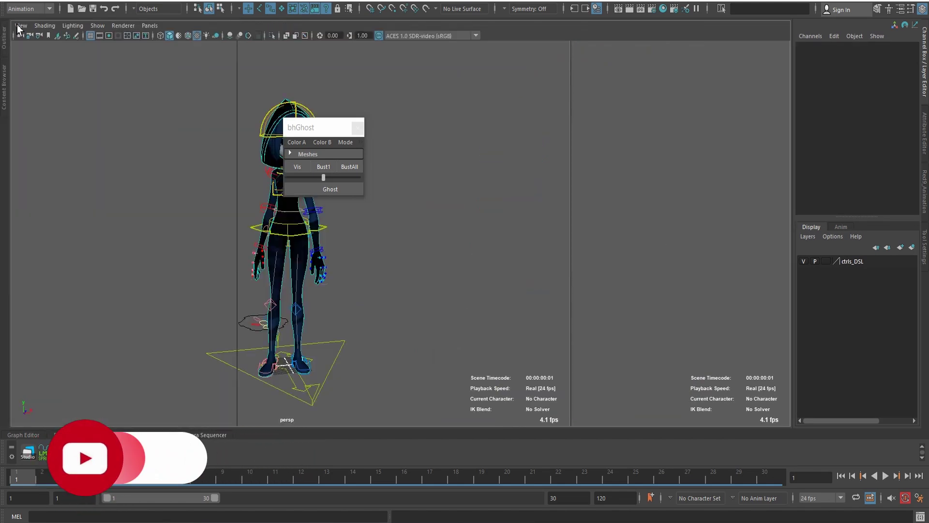
scroll(525, 222, "up", 5)
left_click_drag(524, 223, 558, 322, "alt")
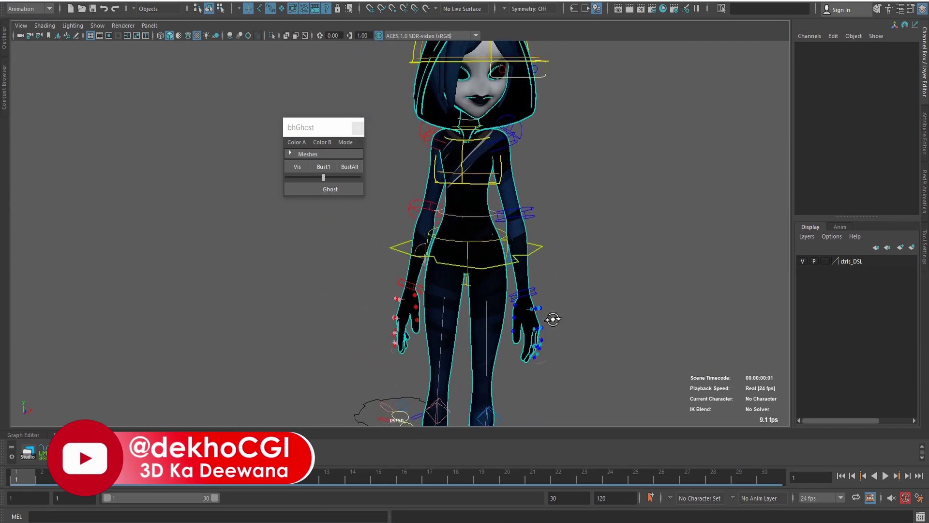
scroll(558, 322, "down", 5)
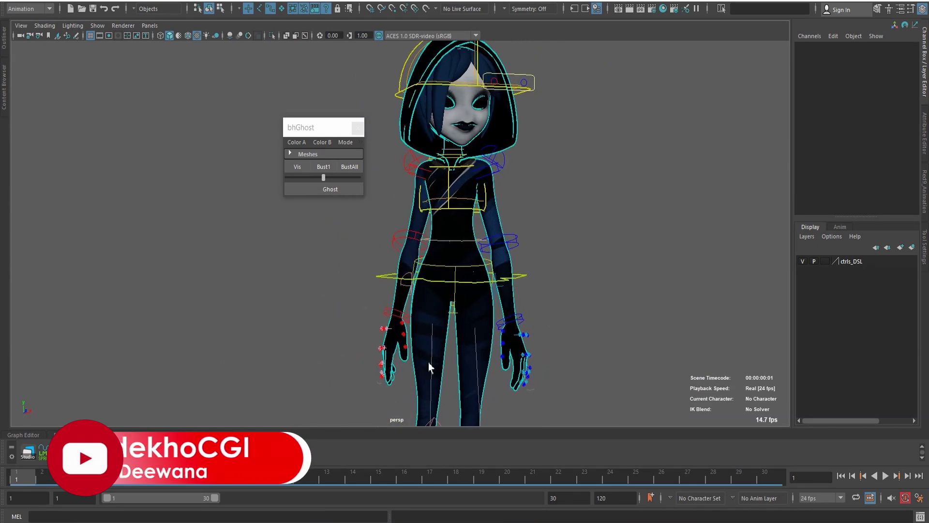
scroll(527, 285, "up", 2)
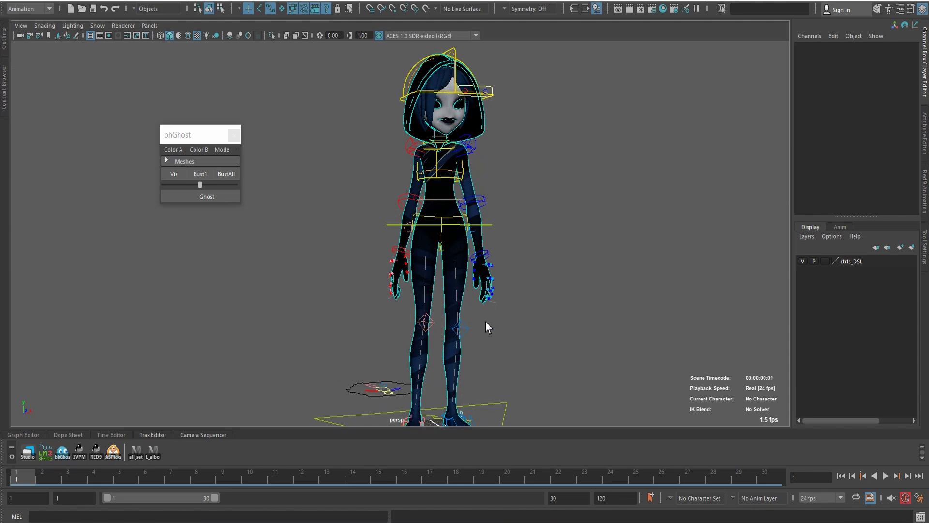
mouse_move(384, 326)
left_mouse_down("alt")
mouse_move(392, 346)
mouse_move(372, 256)
left_mouse_up("alt")
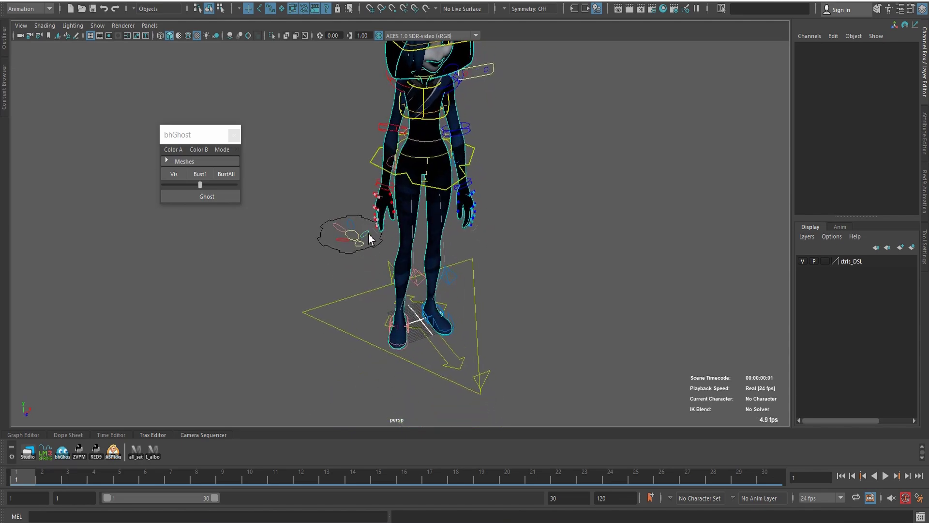
Set L_arm_settings_ctrl IK FK Switch to 0, then select L_arm_handIk_ctrl and locator1.
left_click(356, 228)
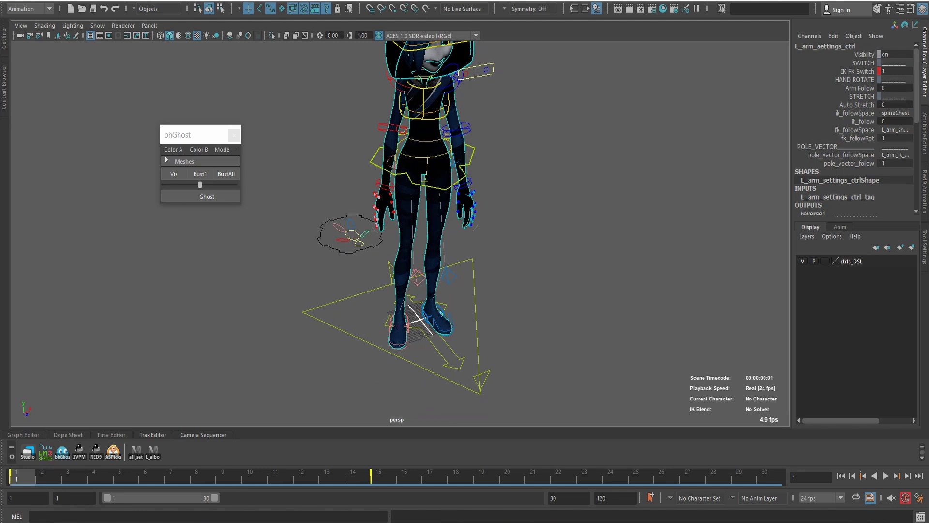
double_click(903, 72)
type("0")
key("Return")
scroll(489, 218, "up", 2)
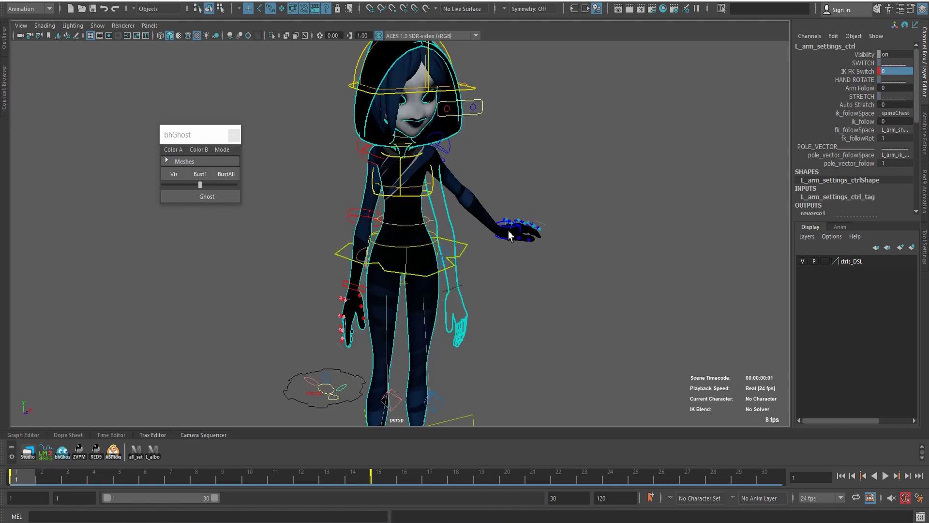
left_click(503, 227)
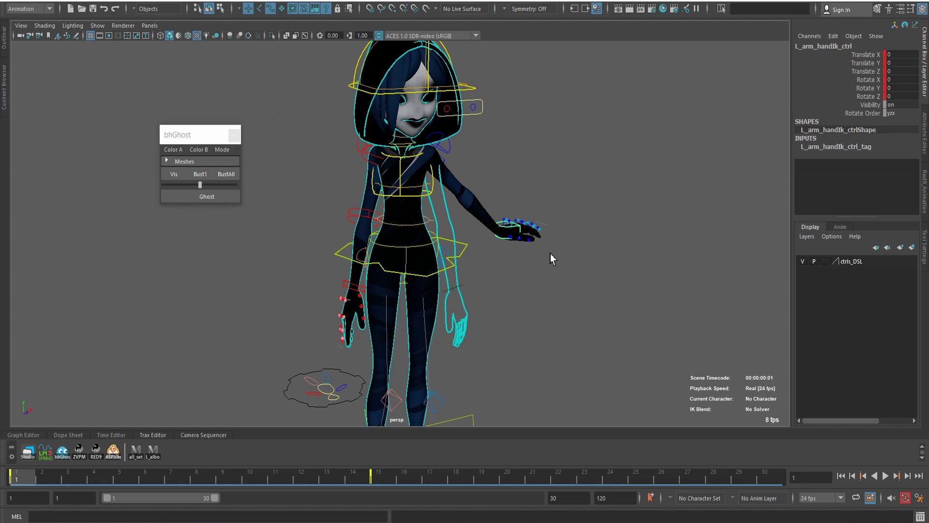
left_click(454, 287)
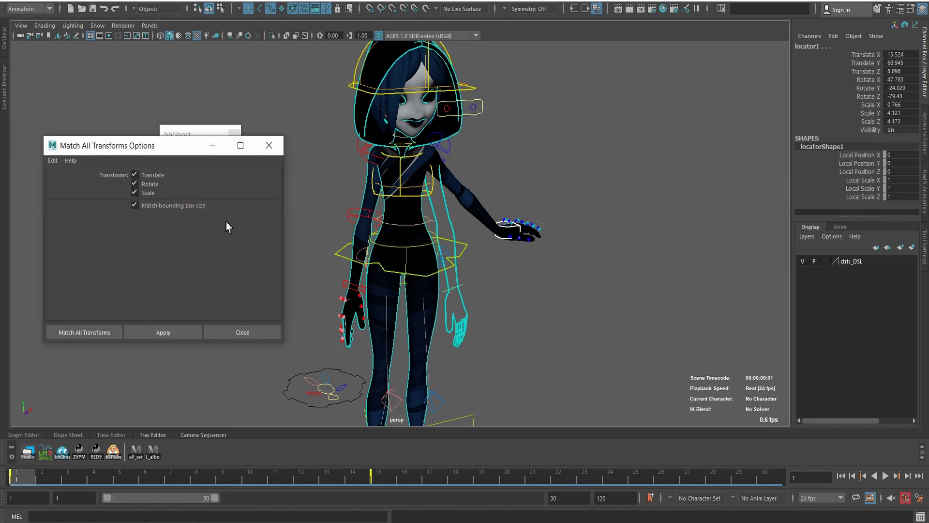
Snap locator1 to the left wrist's translate and rotate only, leaving Scale unmatched.
left_click_drag(140, 146, 174, 184)
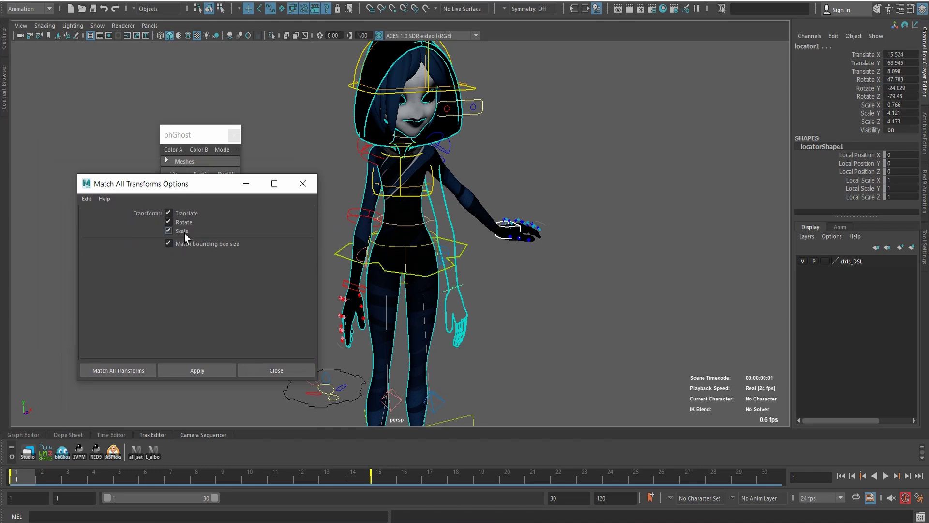
left_click(185, 233)
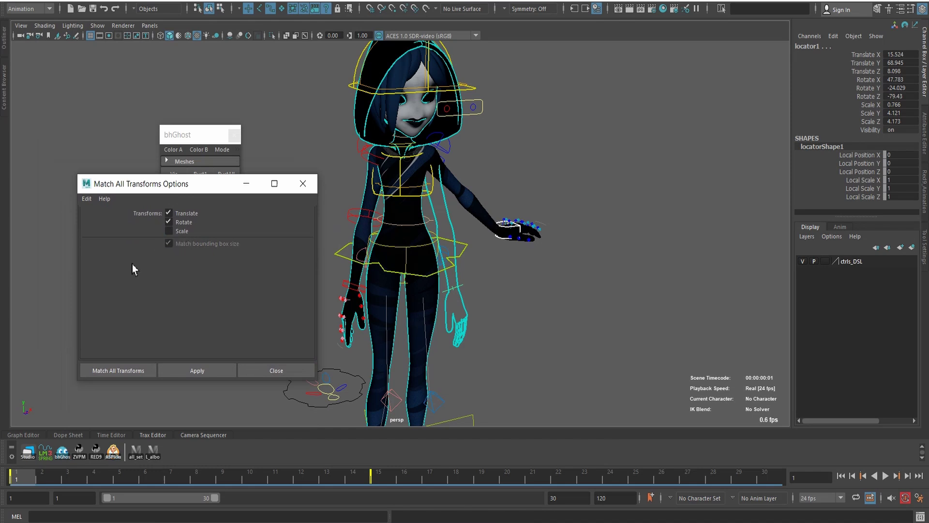
left_click(193, 372)
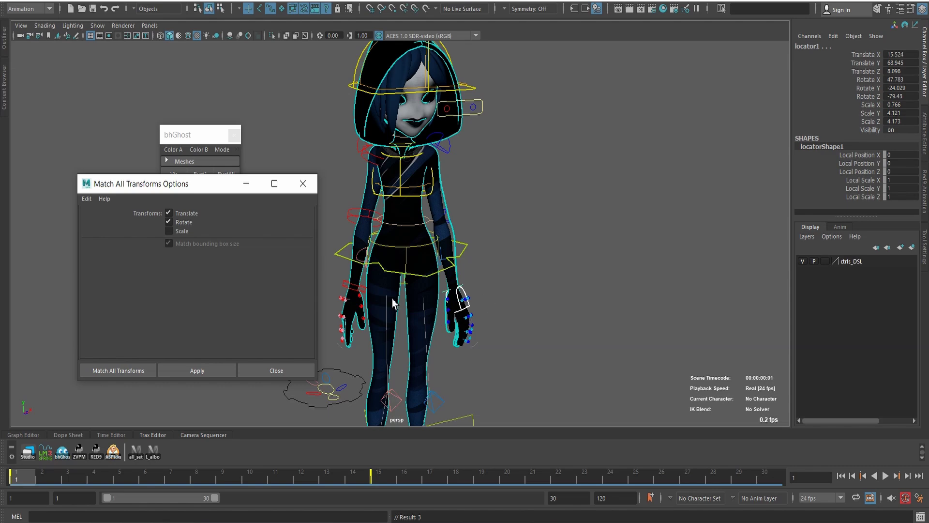
left_click_drag(392, 298, 606, 313, "alt")
scroll(605, 314, "up", 5)
scroll(597, 315, "up", 5)
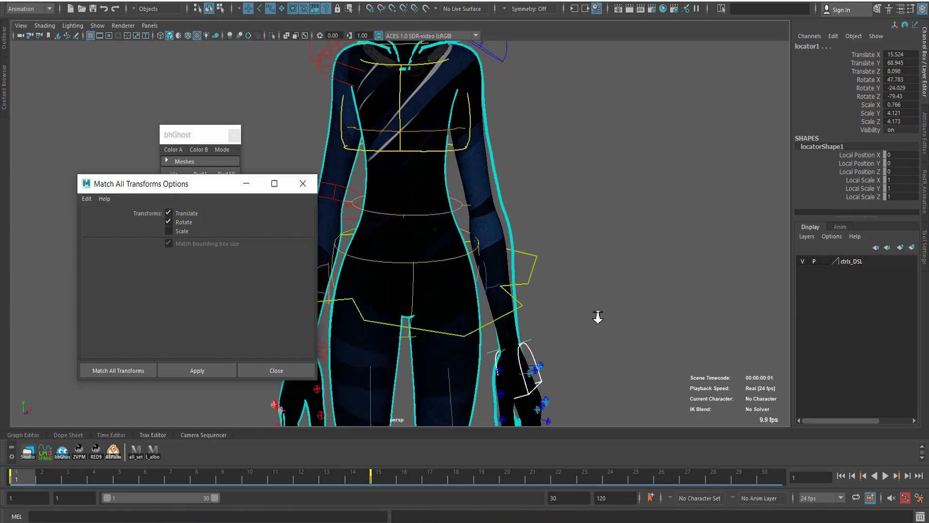
scroll(598, 315, "up", 3)
middle_click_drag(633, 384, 596, 200, "alt")
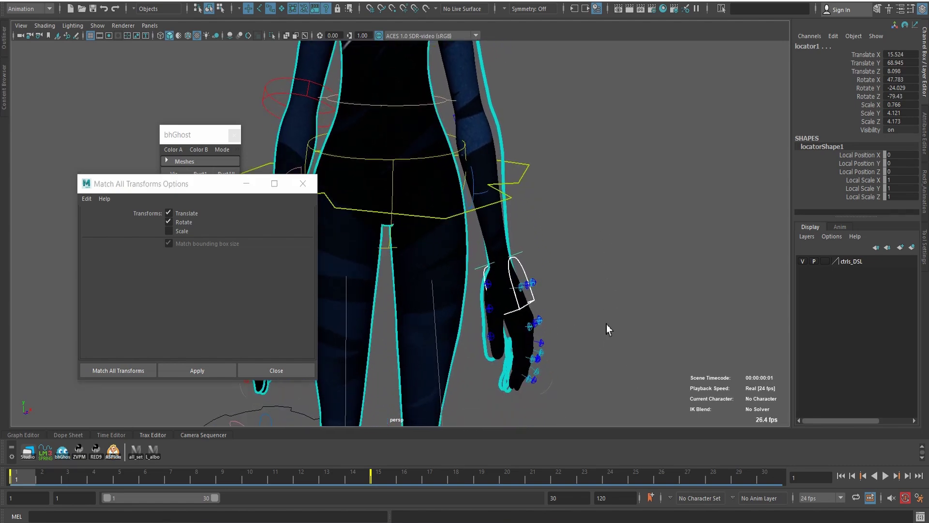
left_click(303, 184)
scroll(600, 264, "down", 2)
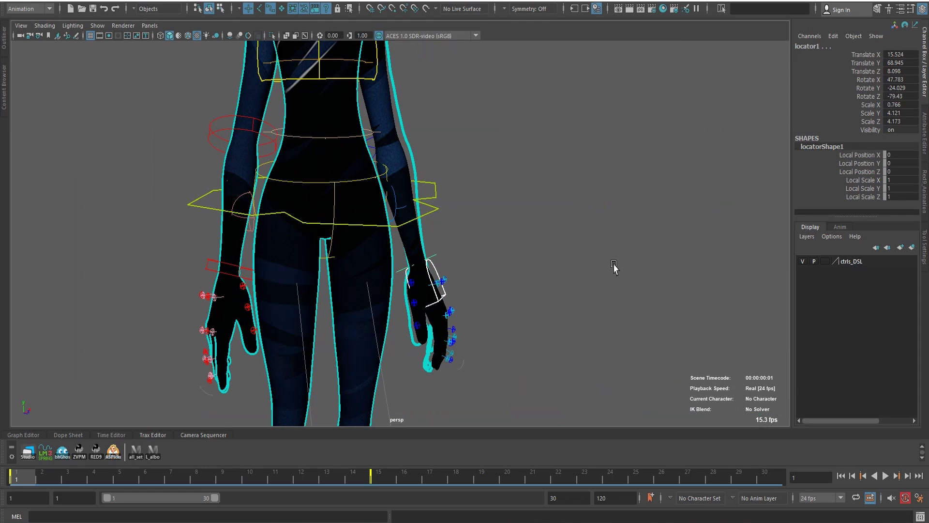
Rotate the wrist locator to a new angle.
key("e")
left_click_drag(482, 205, 484, 210)
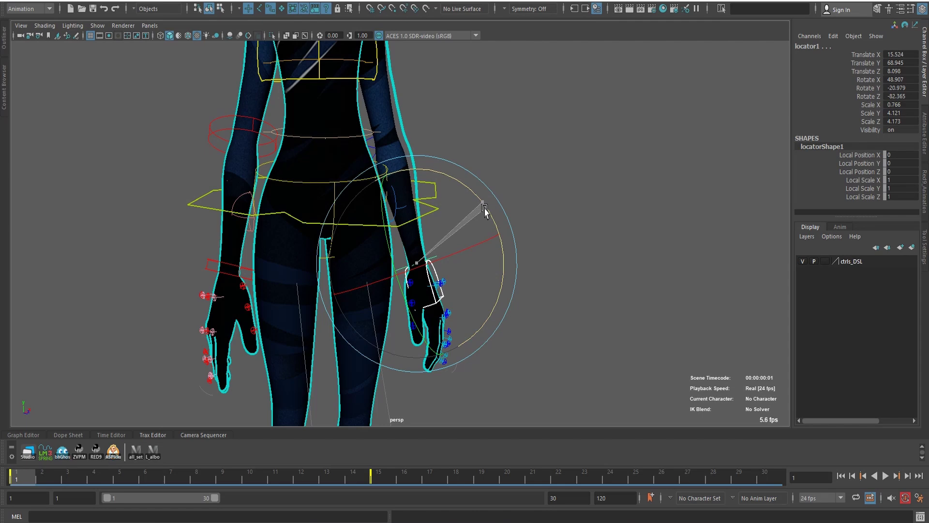
scroll(581, 272, "down", 5)
left_click(557, 322)
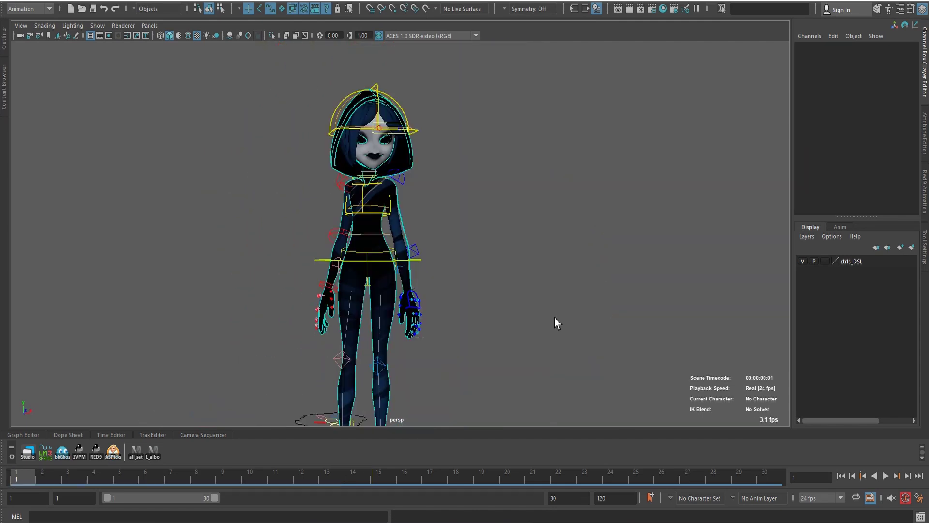
left_click_drag(556, 322, 528, 318, "alt")
scroll(489, 299, "up", 2)
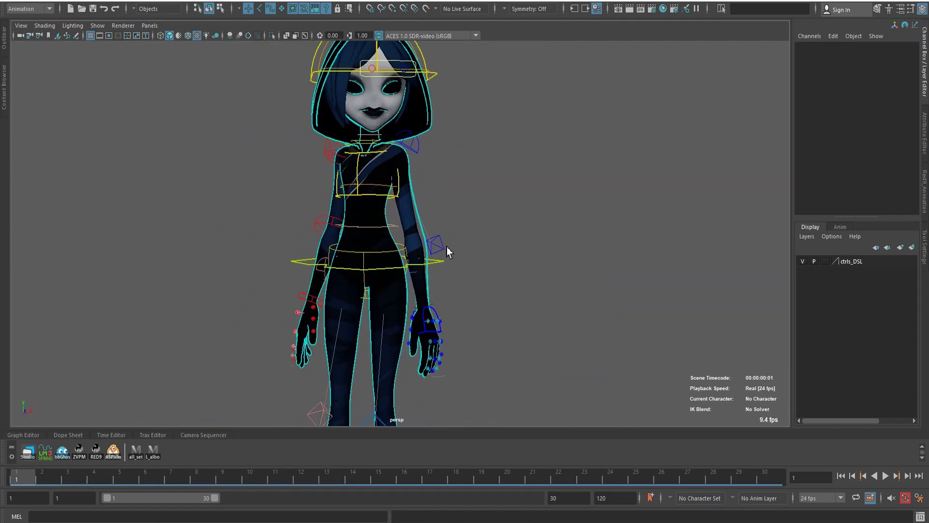
Move l_arm_pv_ctrl out from the elbow, key its translation, and return to frame 1.
mouse_move(435, 219)
left_mouse_down()
mouse_move(459, 256)
mouse_move(453, 308)
mouse_move(446, 283)
left_mouse_up()
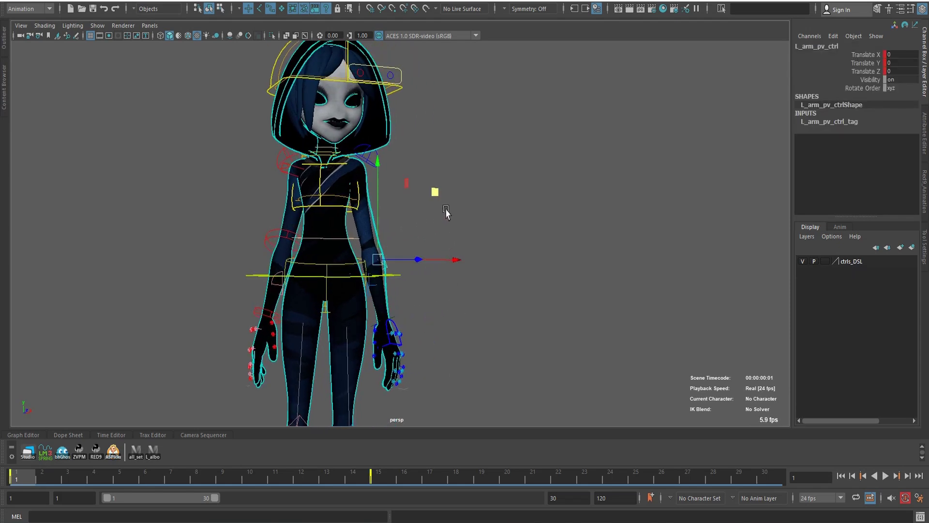
middle_click_drag(436, 193, 471, 187)
key("s")
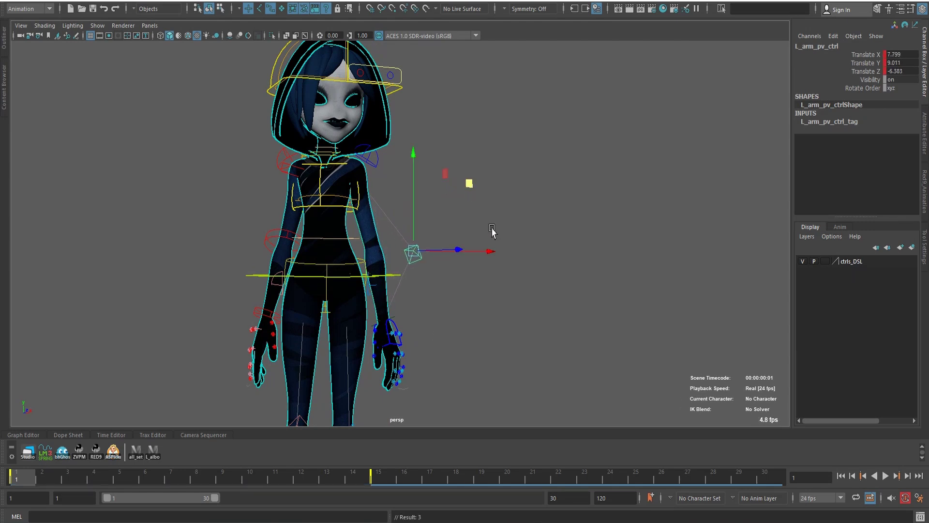
key("q")
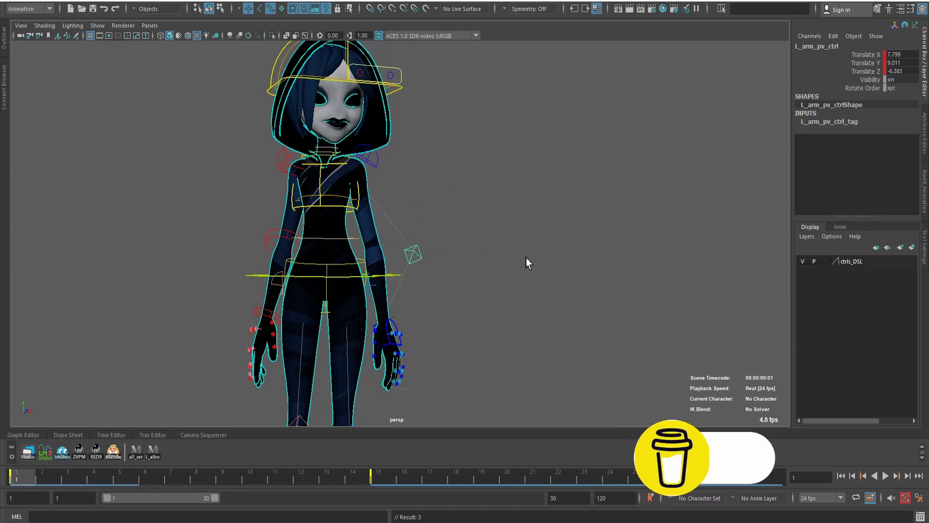
left_click_drag(19, 477, 183, 486)
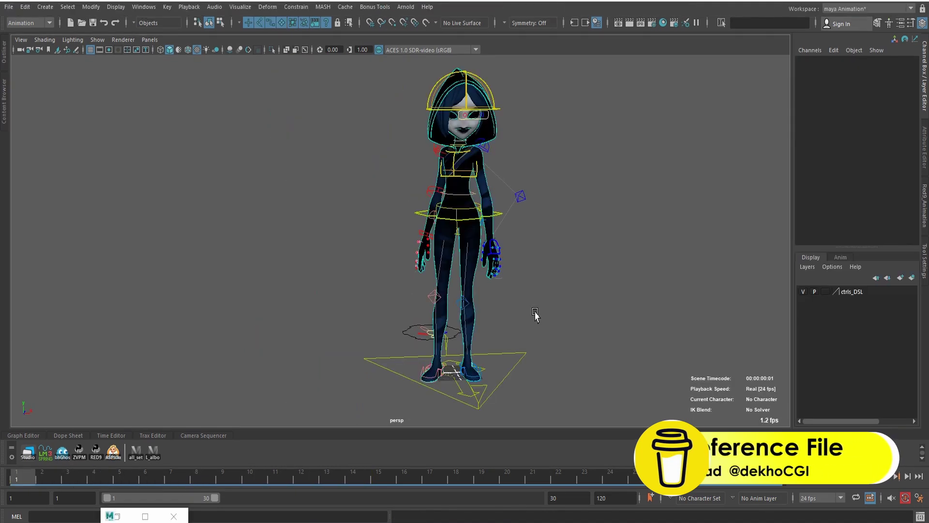
Key l_arm_settings_ctrl's IK FK Switch at 1, then play and scrub to preview the arm blend.
mouse_move(502, 293)
left_mouse_down("alt")
mouse_move(355, 332)
mouse_move(304, 330)
left_mouse_up("alt")
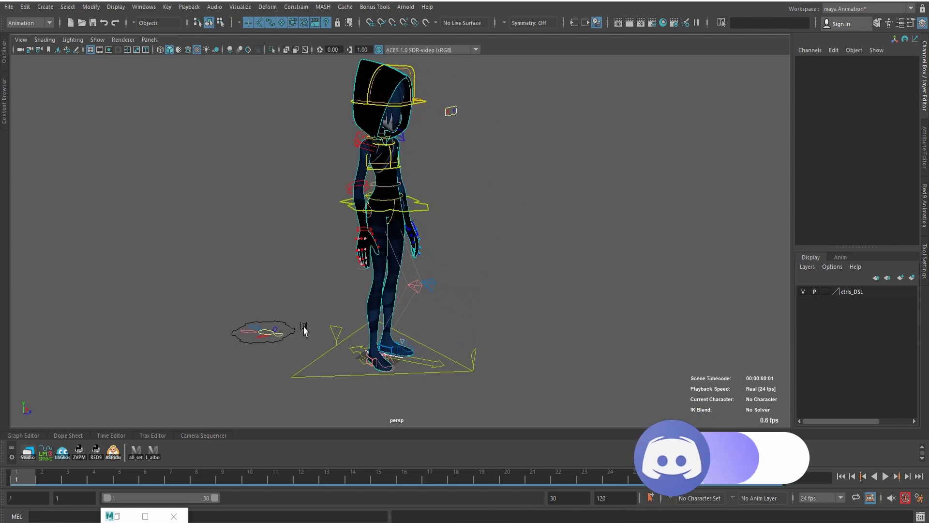
left_click(274, 323)
left_click(895, 85)
type("1")
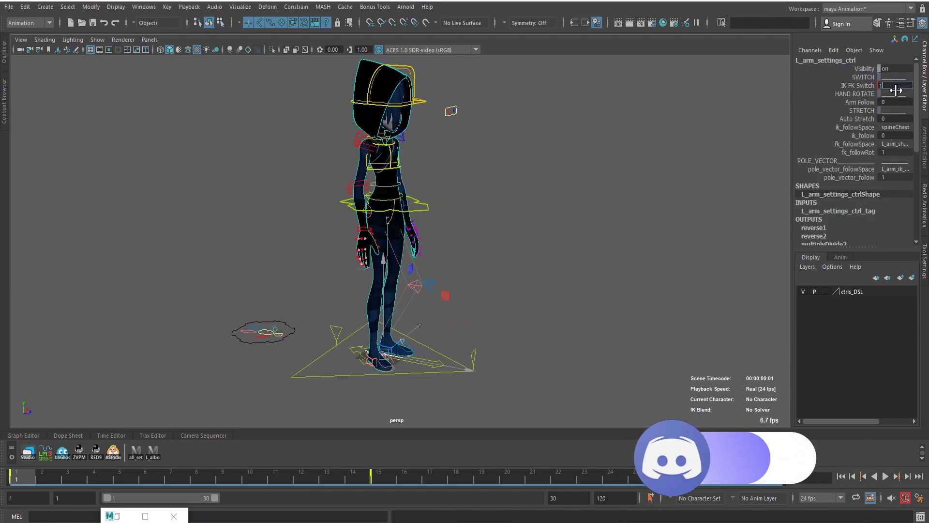
key("Return")
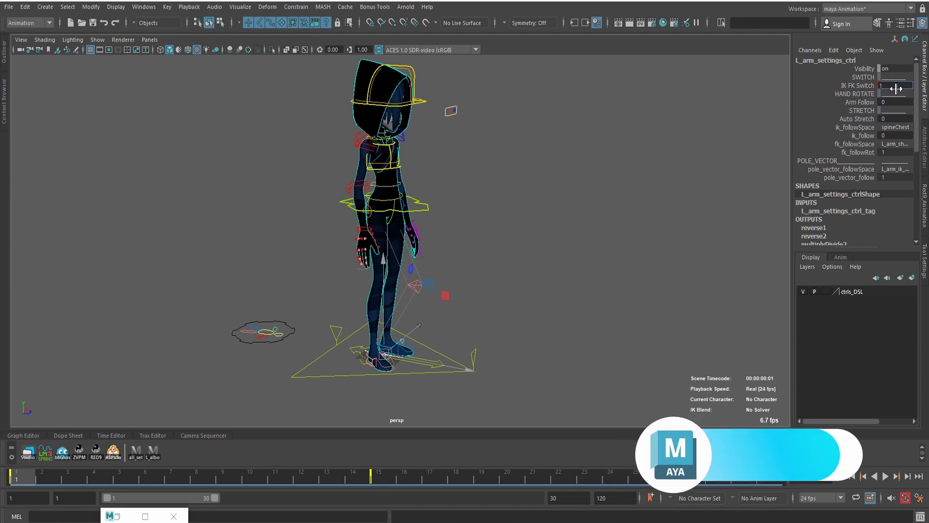
key("ctrl+z")
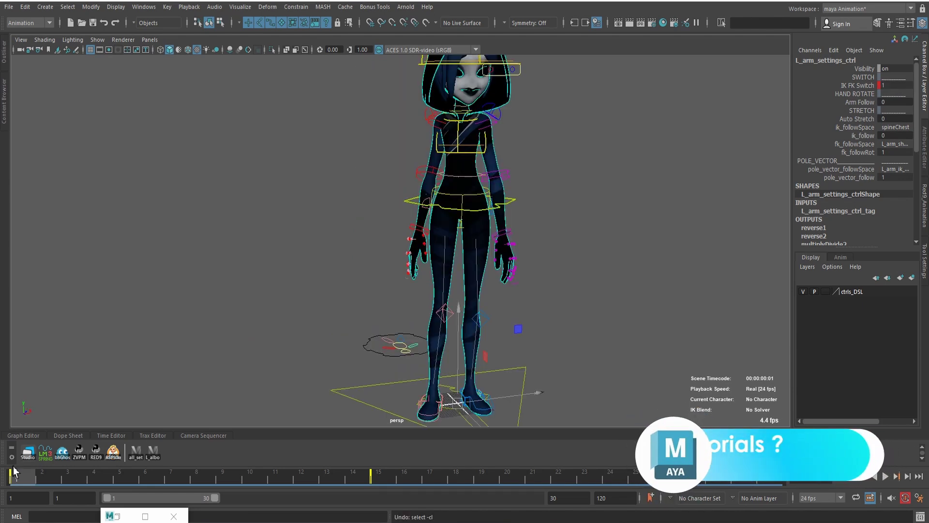
key("alt+v")
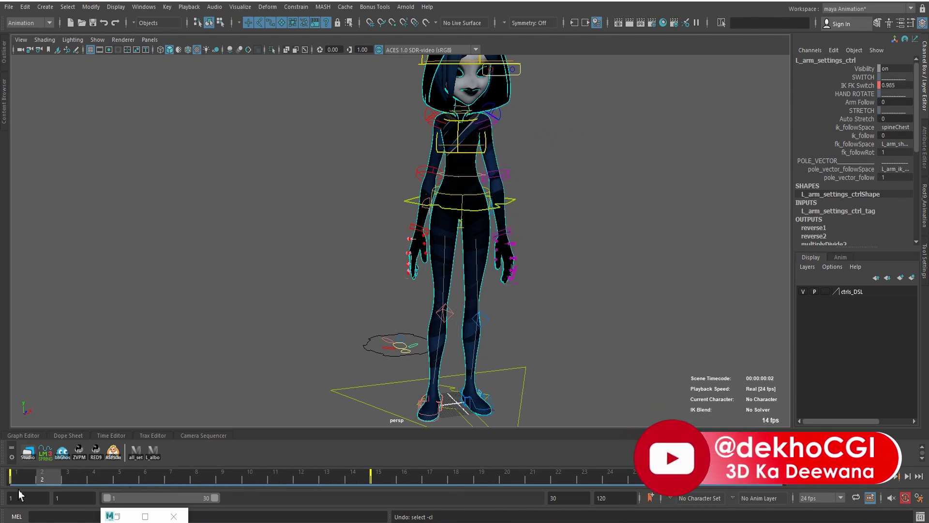
mouse_move(298, 489)
left_mouse_down()
mouse_move(411, 482)
mouse_move(36, 484)
mouse_move(380, 480)
left_mouse_up()
Select l_arm_pv_ctrl at frame 8 and orbit around the arm to inspect the mid-blend pose.
left_click(504, 191)
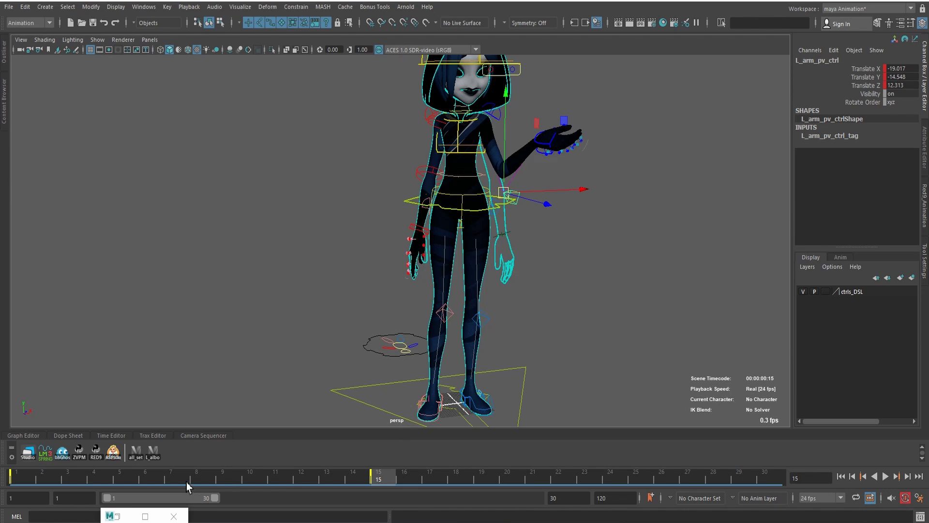
left_click_drag(187, 482, 204, 481)
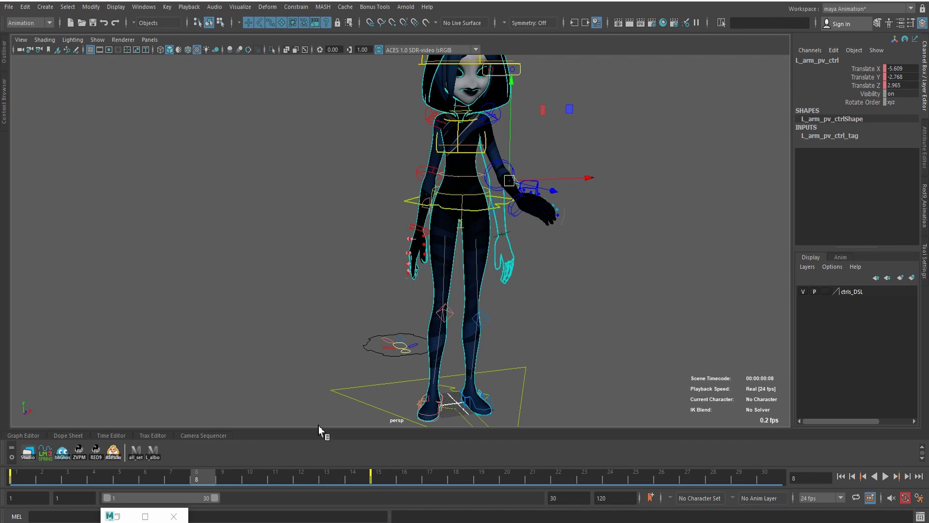
left_click_drag(553, 303, 513, 319, "alt")
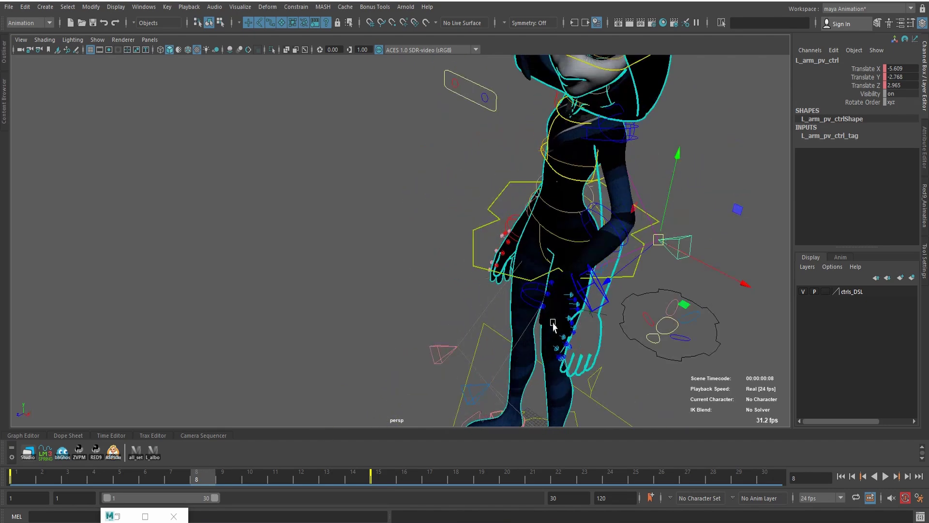
left_click_drag(409, 336, 611, 267, "alt")
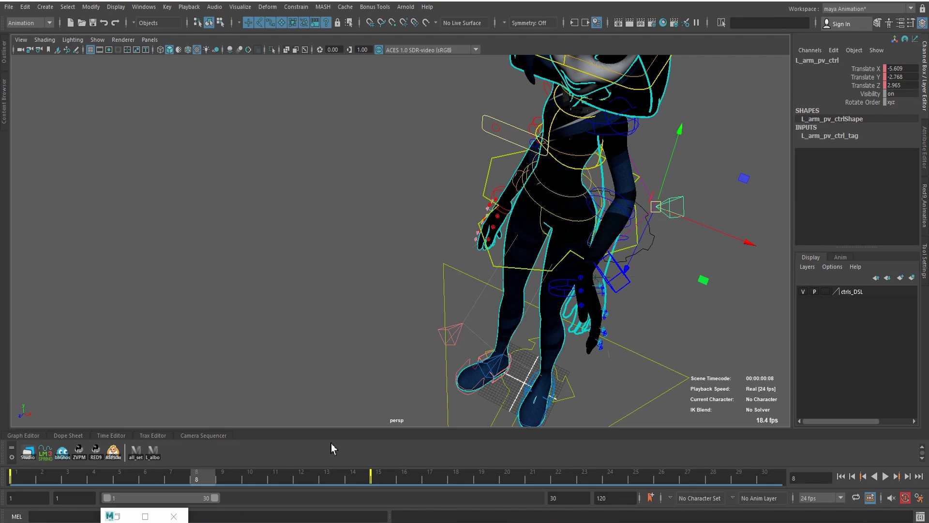
right_click_drag(551, 304, 436, 309, "alt")
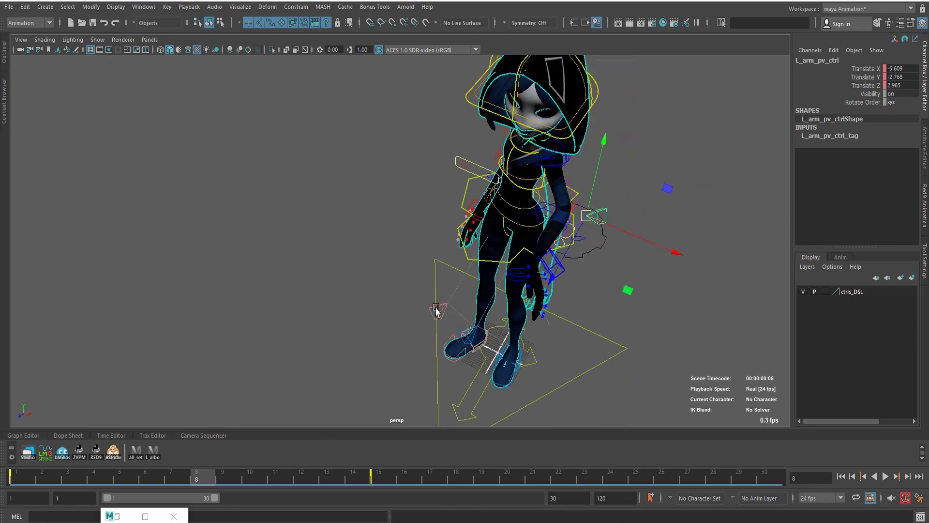
mouse_move(435, 309)
left_mouse_down("alt")
mouse_move(554, 286)
mouse_move(232, 327)
left_mouse_up("alt")
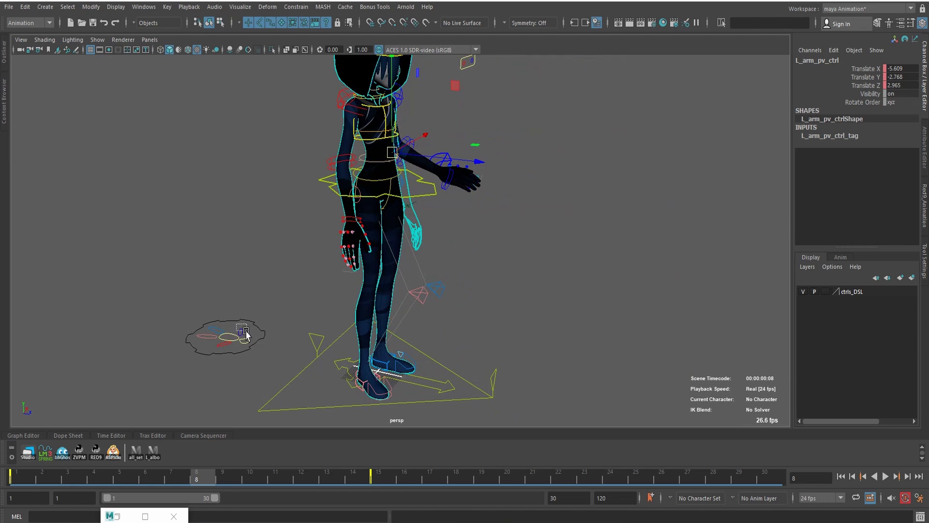
Move l_arm_settings_ctrl's IK FK Switch keys to frames 7 and 9.
left_click(246, 334)
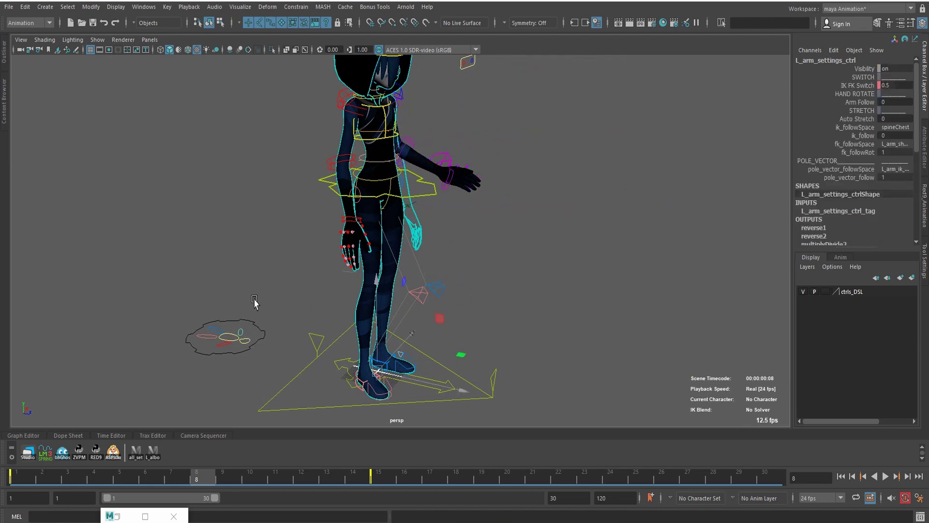
left_click(22, 480, "shift")
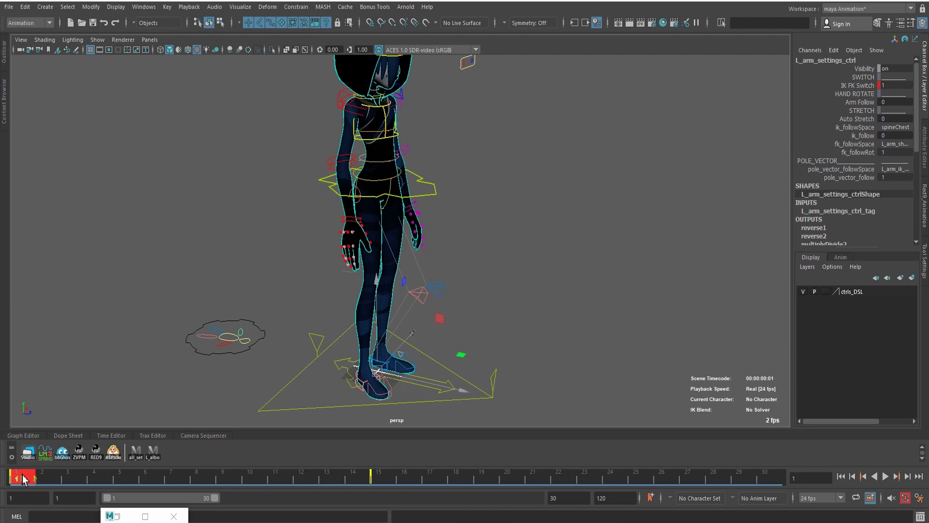
mouse_move(21, 479)
left_mouse_down()
mouse_move(383, 481)
mouse_move(226, 478)
left_mouse_up()
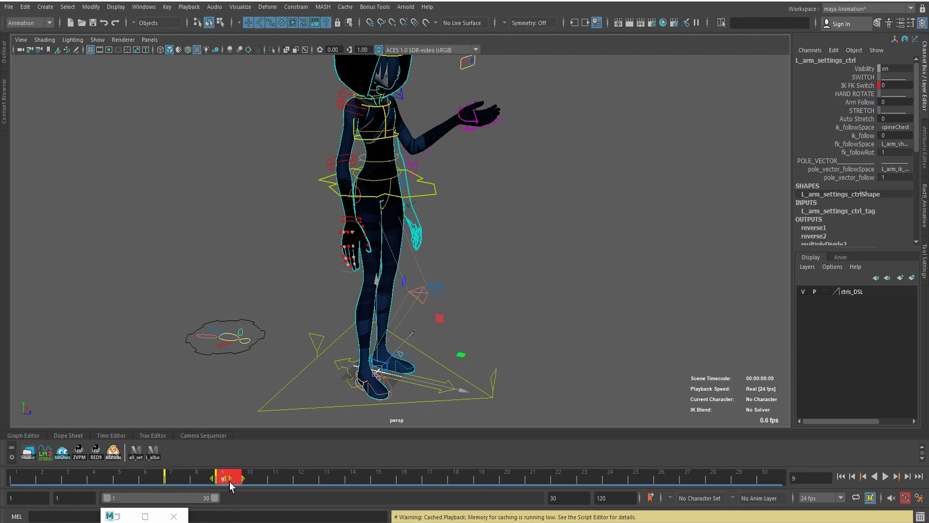
left_click_drag(230, 485, 127, 482, "shift")
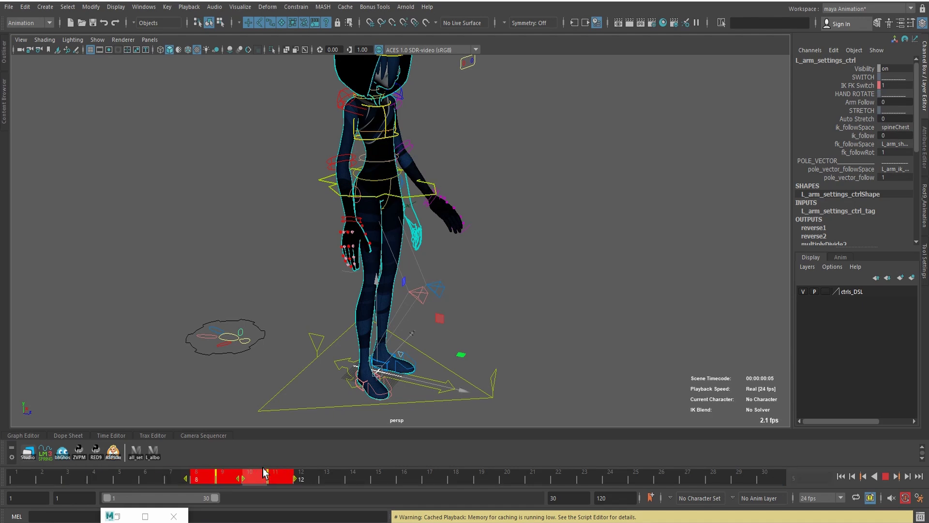
left_click_drag(127, 482, 265, 472)
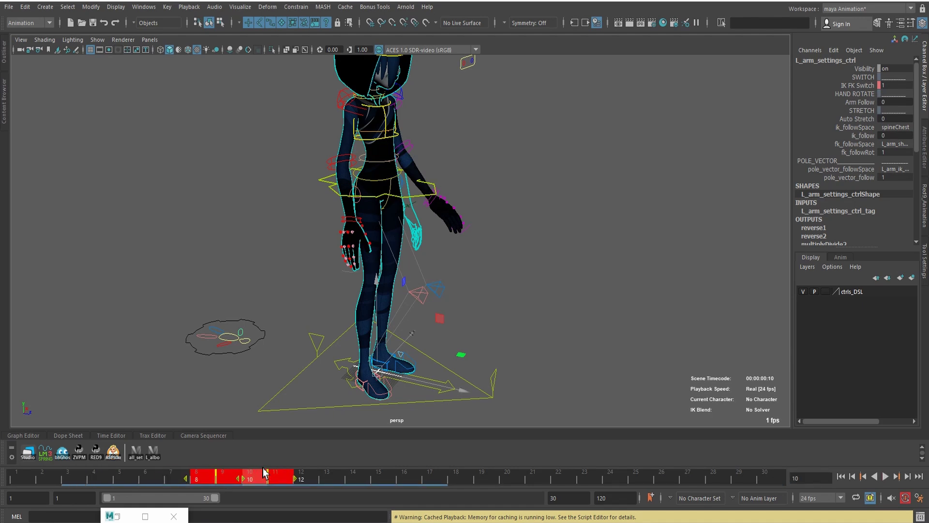
left_click(185, 474)
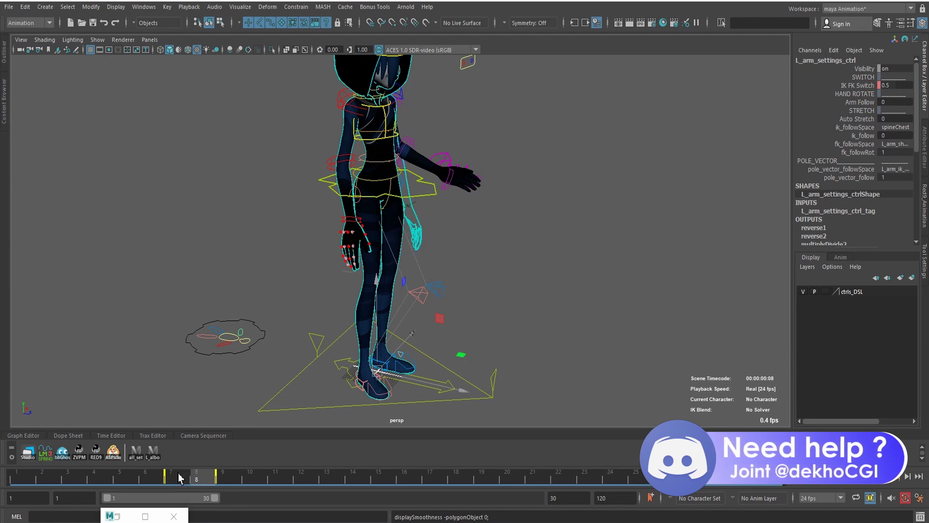
Step between the frame 7 and frame 9 keys to compare the switched poses.
left_click(179, 478)
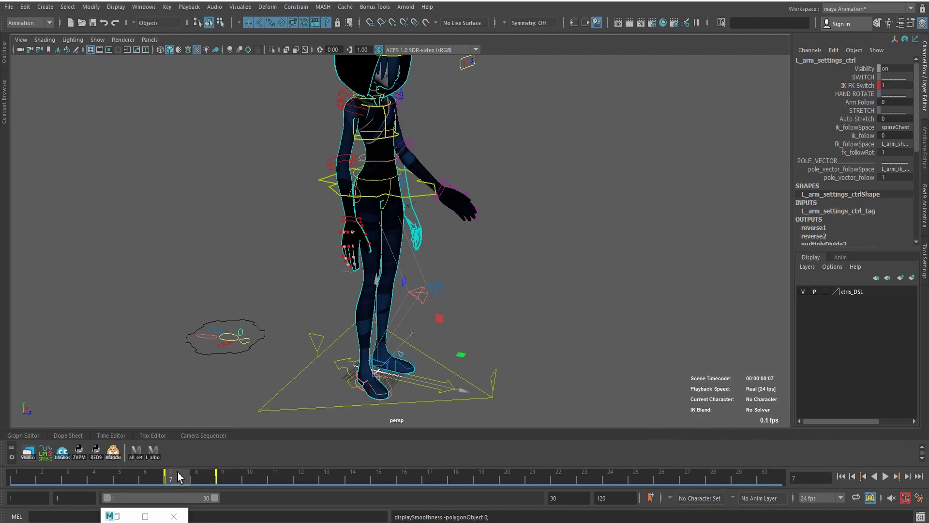
key(".")
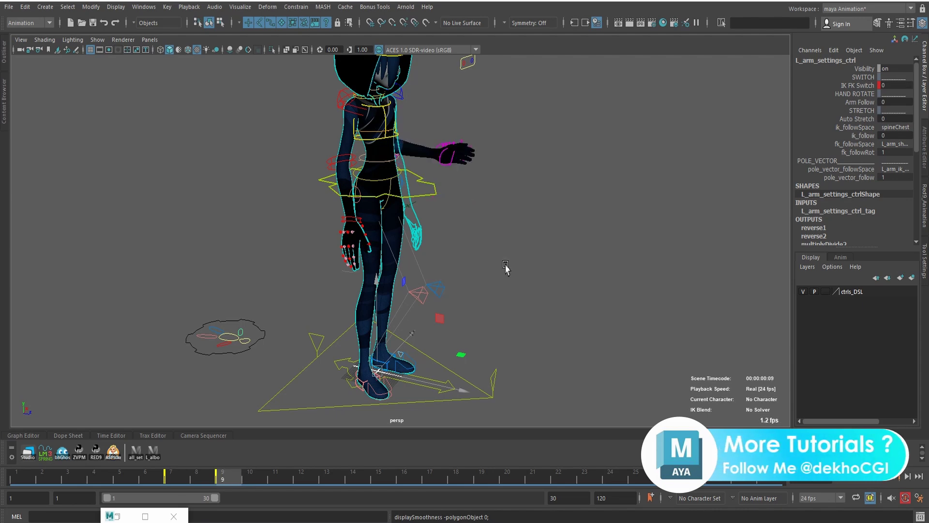
key(".")
key(".")
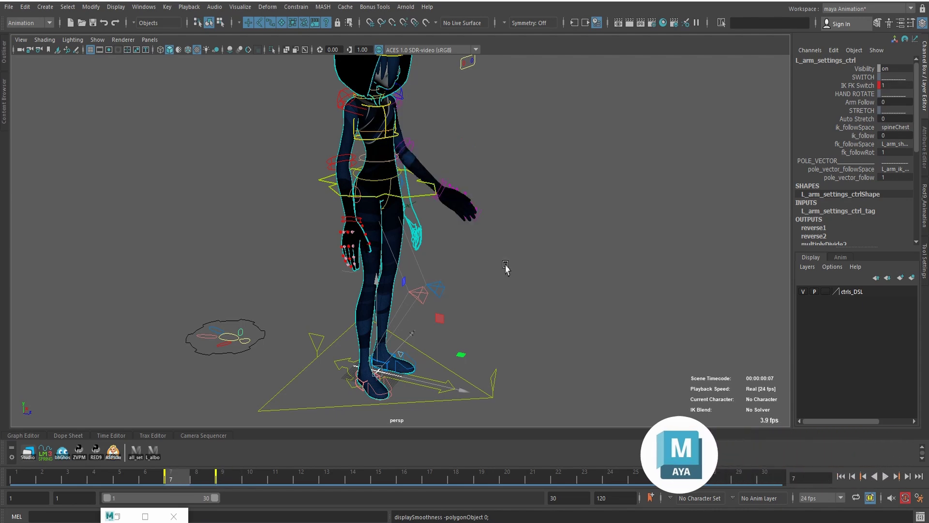
key(".")
key(".")
key(".")
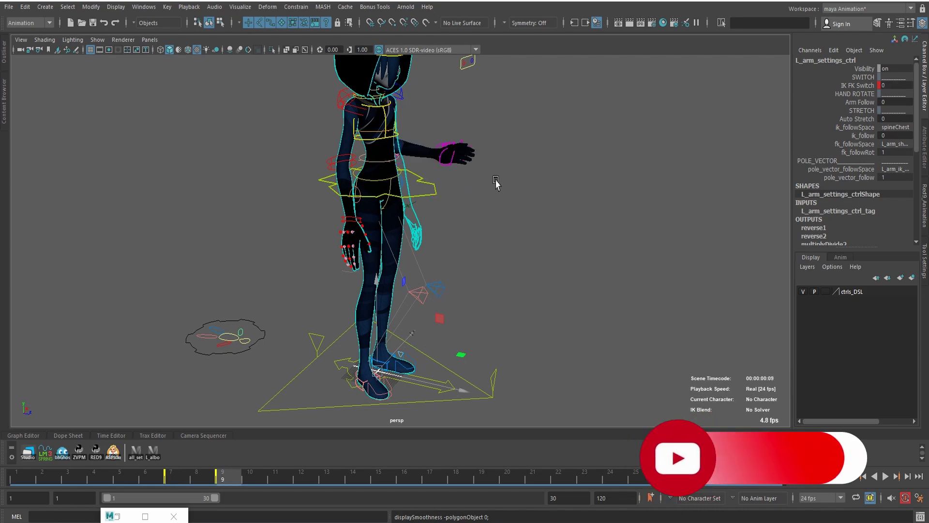
scroll(541, 237, "down", 3)
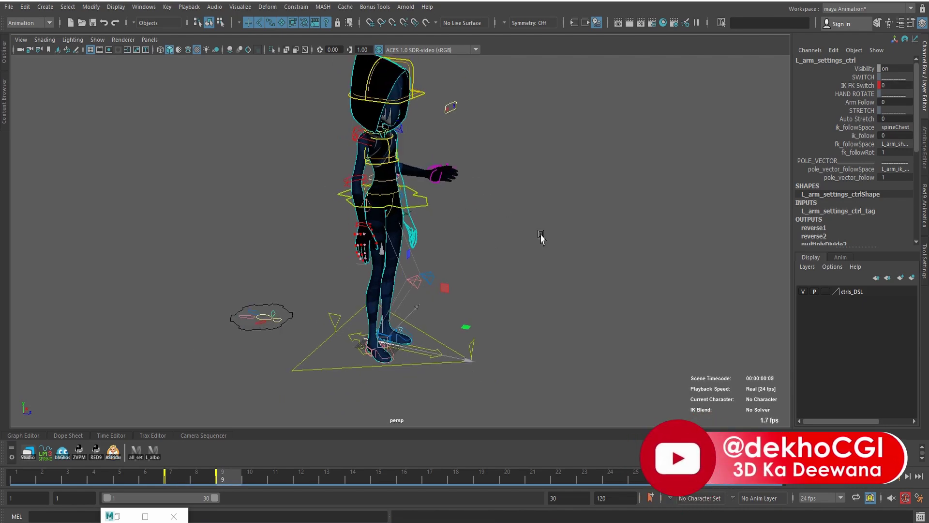
Create an editable motion trail for the selected left hand control from the hotbox Visualize menu.
left_click_drag(529, 244, 436, 247, "alt")
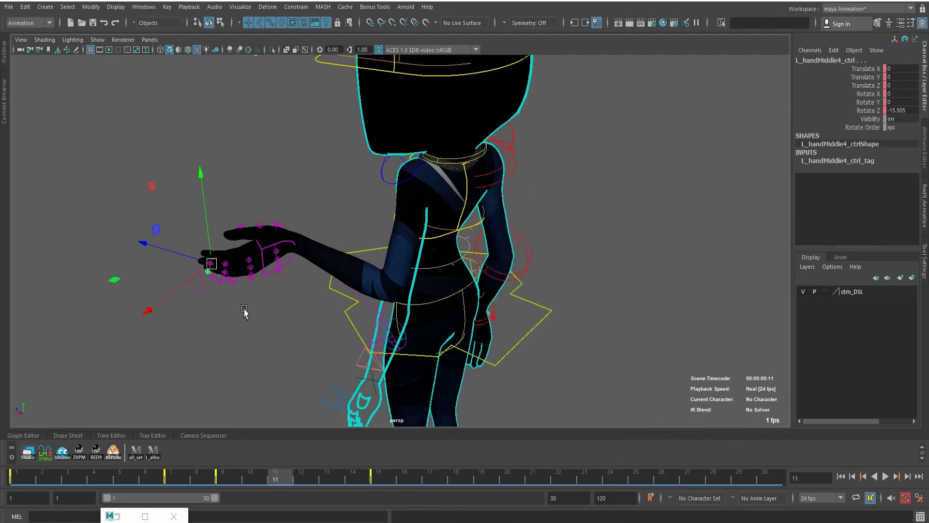
key("space")
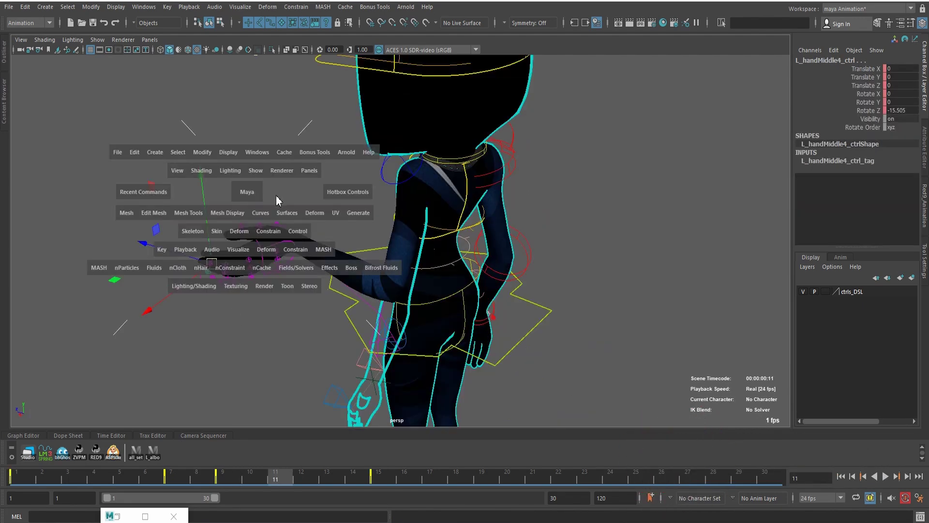
left_click(235, 248)
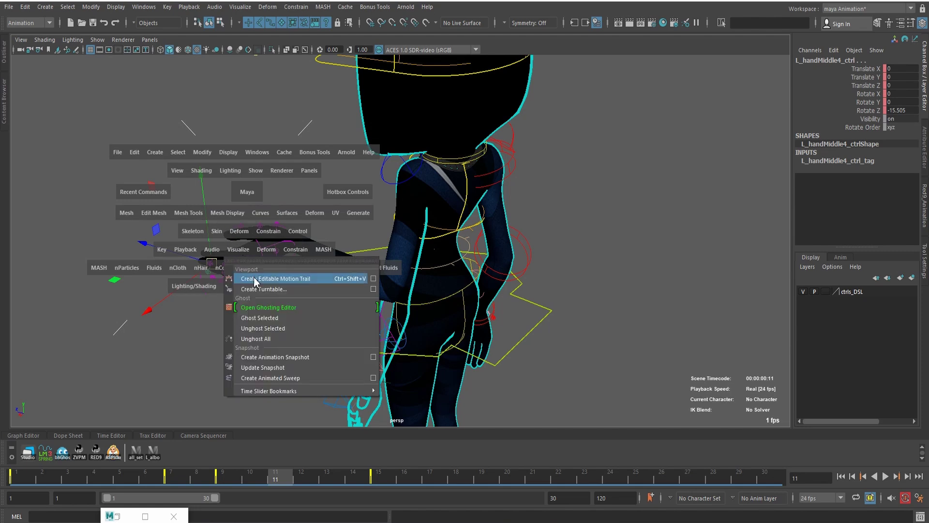
left_click(255, 287)
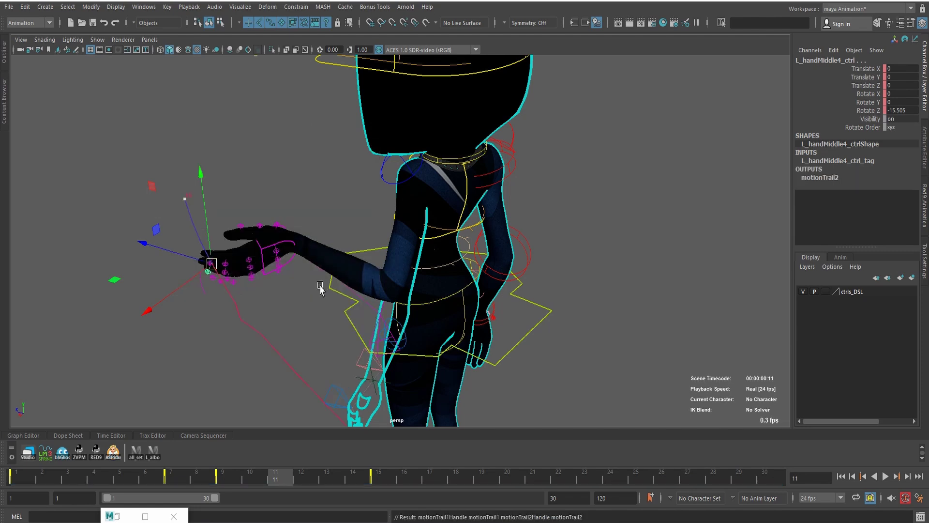
mouse_move(322, 287)
left_mouse_down("alt")
mouse_move(326, 317)
mouse_move(394, 307)
mouse_move(530, 249)
mouse_move(489, 260)
mouse_move(347, 253)
mouse_move(347, 238)
left_mouse_up("alt")
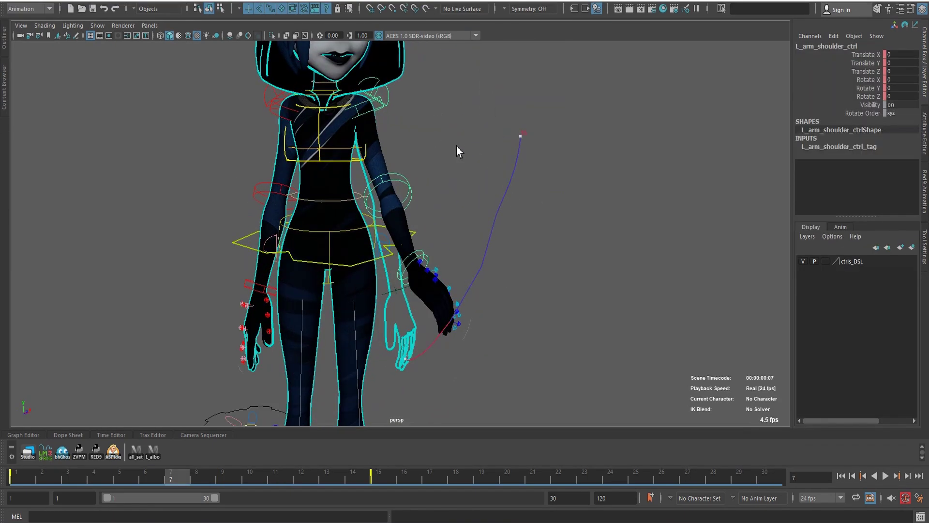
At frame 7, rotate the left FK shoulder control so the arm swings down.
left_click_drag(442, 137, 537, 214)
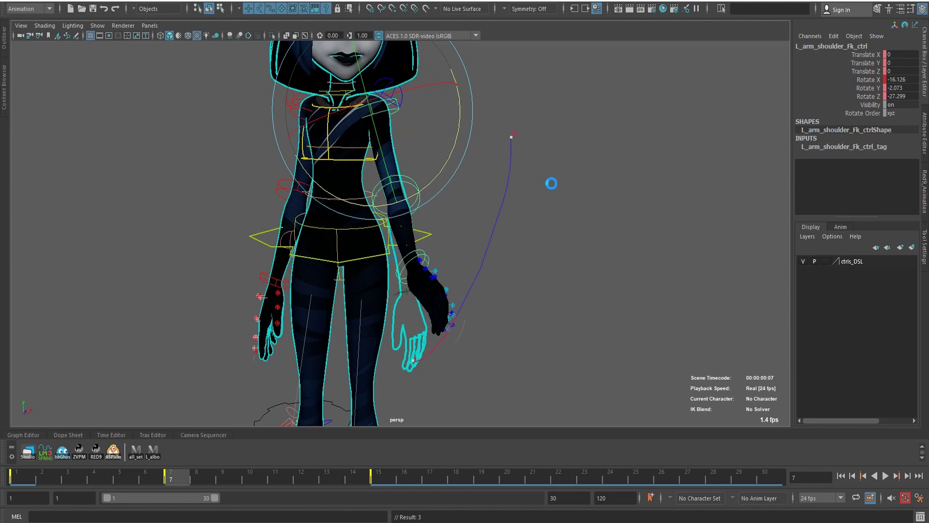
scroll(388, 124, "down", 3)
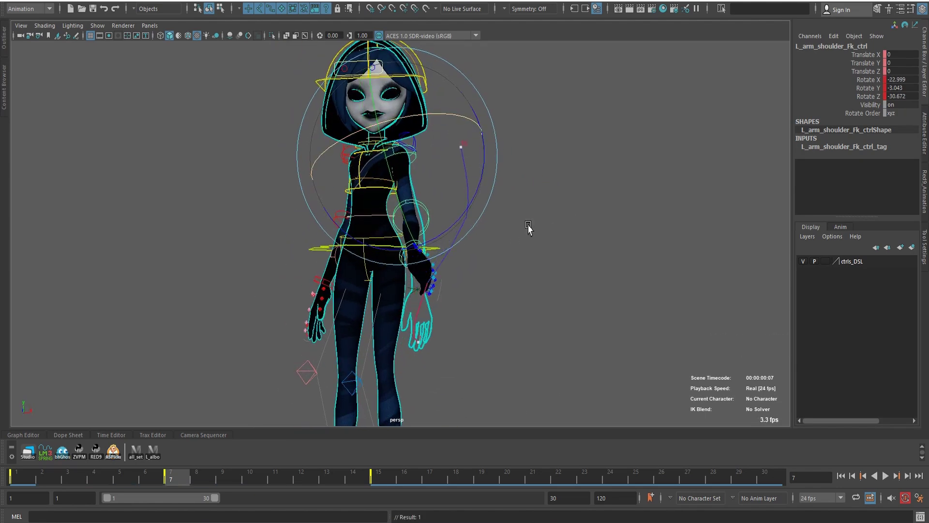
scroll(556, 267, "up", 3)
scroll(585, 311, "up", 2)
left_click(479, 229)
left_click_drag(479, 231, 442, 237, "alt")
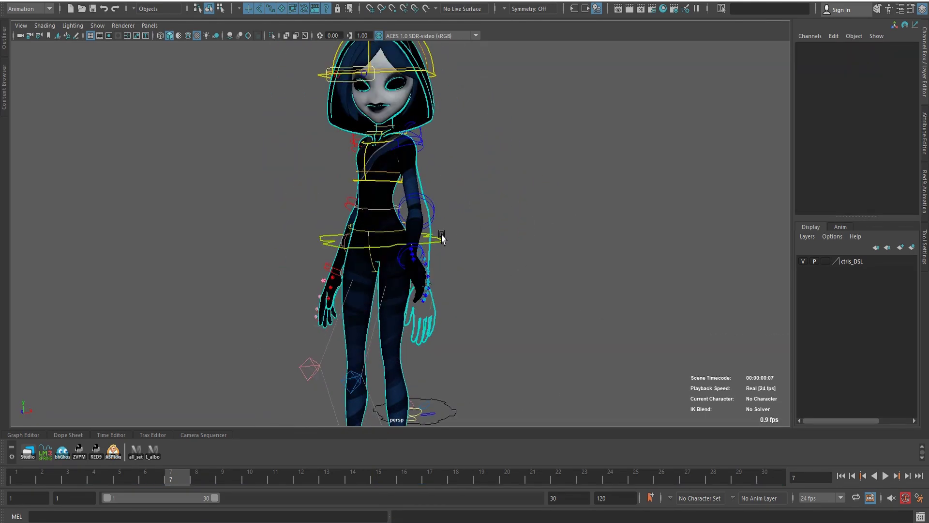
scroll(442, 237, "up", 2)
left_click(393, 137)
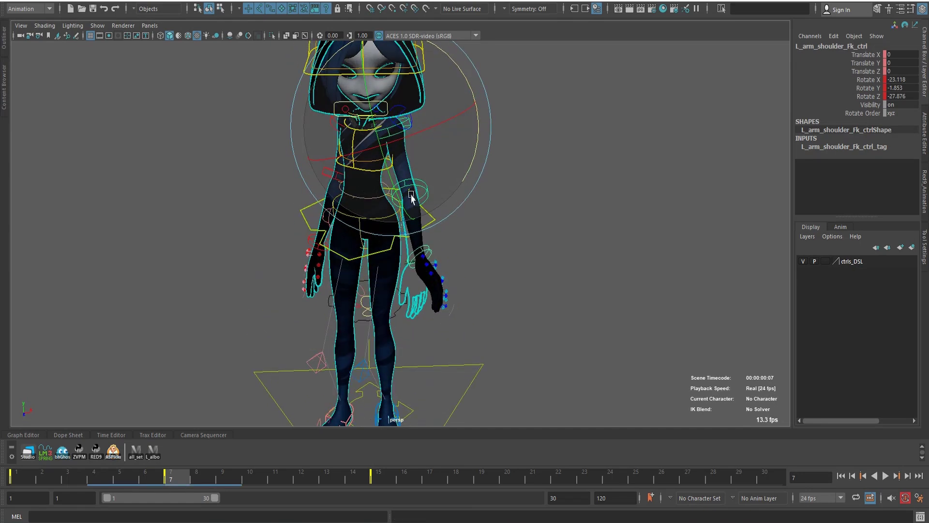
left_click_drag(466, 92, 473, 146)
Rotate the left FK hand control, twisting it around its Y axis.
left_click(434, 252)
left_click_drag(445, 335, 427, 334)
scroll(549, 265, "down", 2)
mouse_move(550, 265)
left_mouse_down()
mouse_move(425, 342)
mouse_move(452, 328)
mouse_move(445, 334)
left_mouse_up()
scroll(428, 307, "up", 2)
left_click_drag(445, 334, 470, 323)
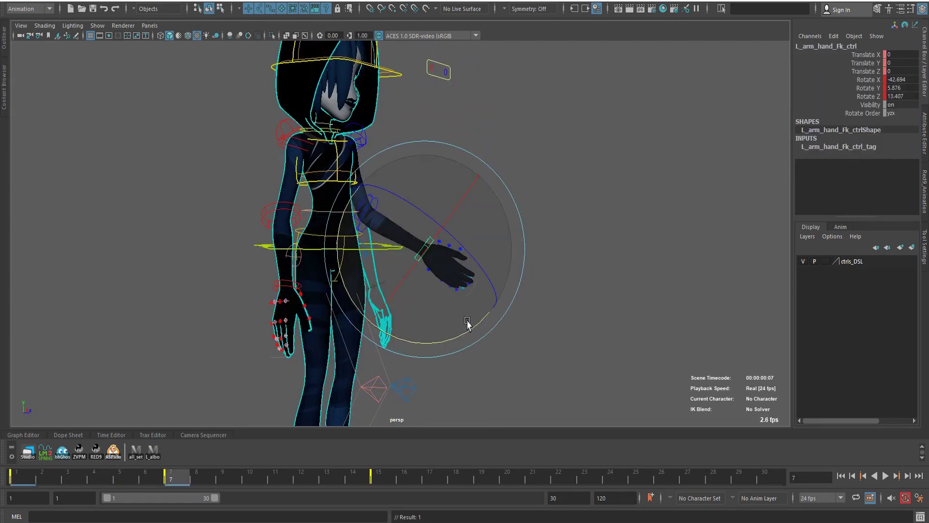
At frame 9, rotate the left IK hand control l_arm_handIk_ctrl.
left_click_drag(187, 477, 223, 477)
left_click_drag(435, 271, 473, 284, "alt")
left_click(397, 257)
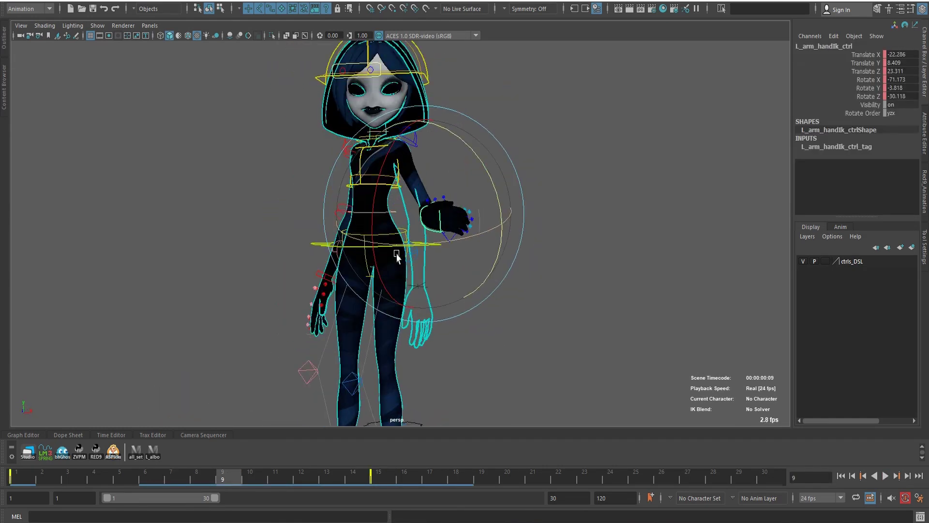
mouse_move(397, 257)
left_mouse_down()
mouse_move(435, 271)
mouse_move(445, 291)
left_mouse_up()
key("w")
middle_click_drag(446, 239, 438, 230)
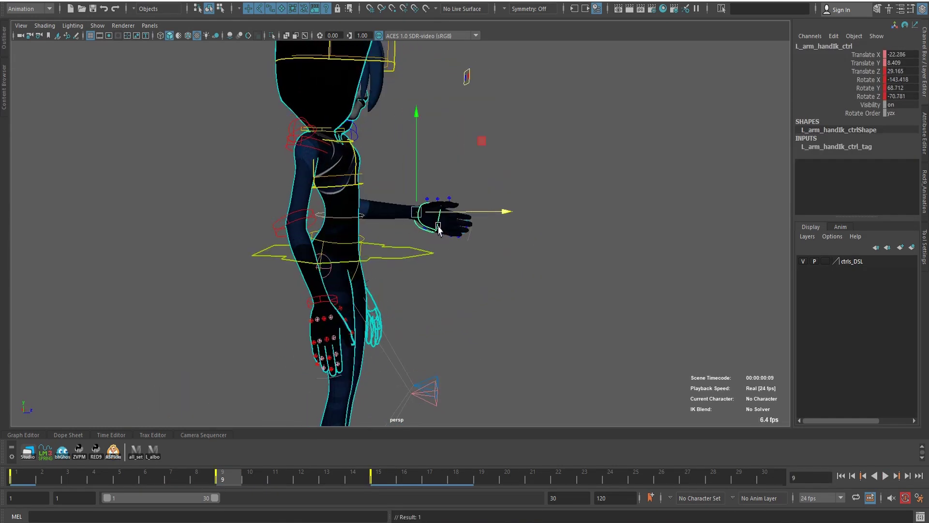
left_click_drag(438, 230, 426, 208, "alt")
Reselect l_arm_handIk_ctrl for rotation and play back the arm animation.
left_click(498, 139)
left_click(557, 290)
mouse_move(556, 291)
left_mouse_down("alt")
mouse_move(444, 231)
mouse_move(465, 263)
mouse_move(428, 255)
left_mouse_up("alt")
left_click(444, 231)
key("e")
left_click_drag(440, 288, 368, 310, "alt")
key("alt+v")
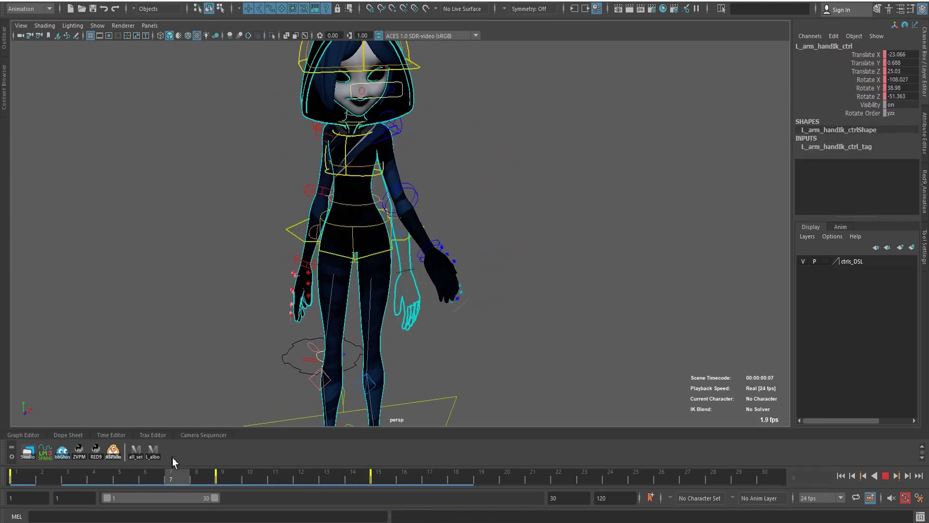
Stop playback and create an editable motion trail for the left hand.
left_click(517, 278)
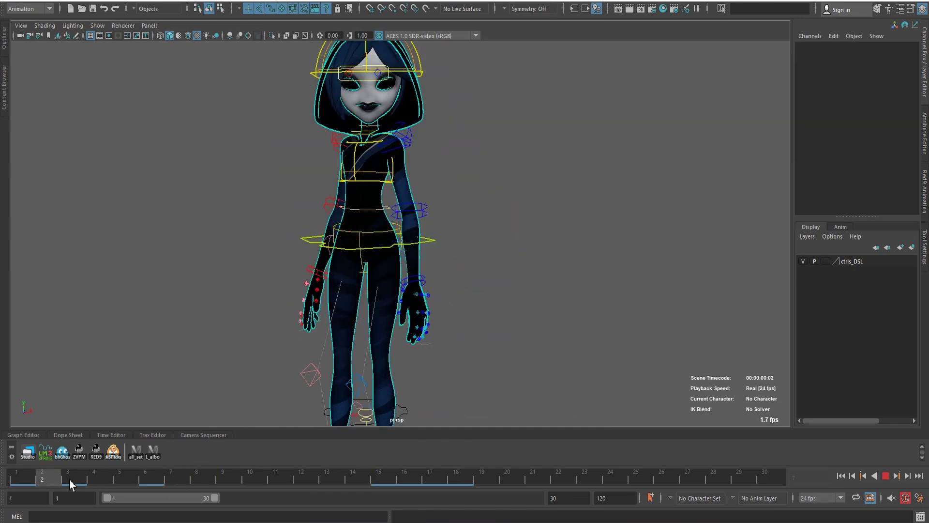
key("alt+v")
left_click(430, 311)
mouse_move(429, 311)
left_mouse_down("alt")
mouse_move(286, 249)
mouse_move(250, 199)
left_mouse_up("alt")
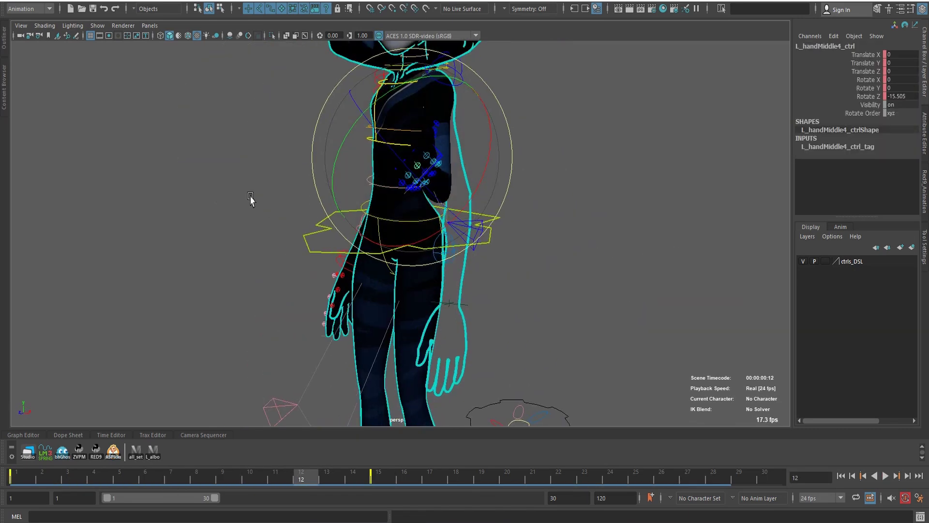
key("space")
left_click(518, 211)
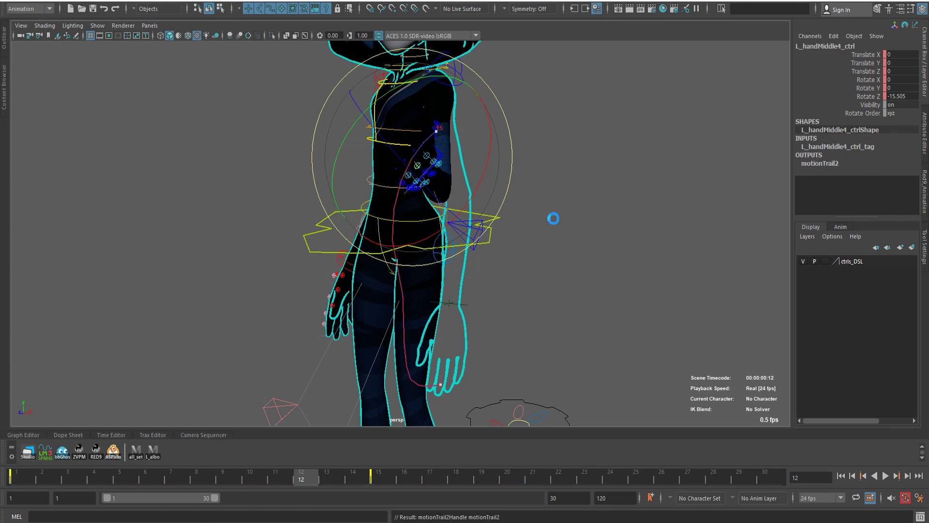
scroll(553, 218, "down", 3)
left_click_drag(556, 207, 544, 249, "alt")
Nudge l_arm_handIk_ctrl to a slightly new position at frame 9.
left_click(543, 249)
left_click(225, 482)
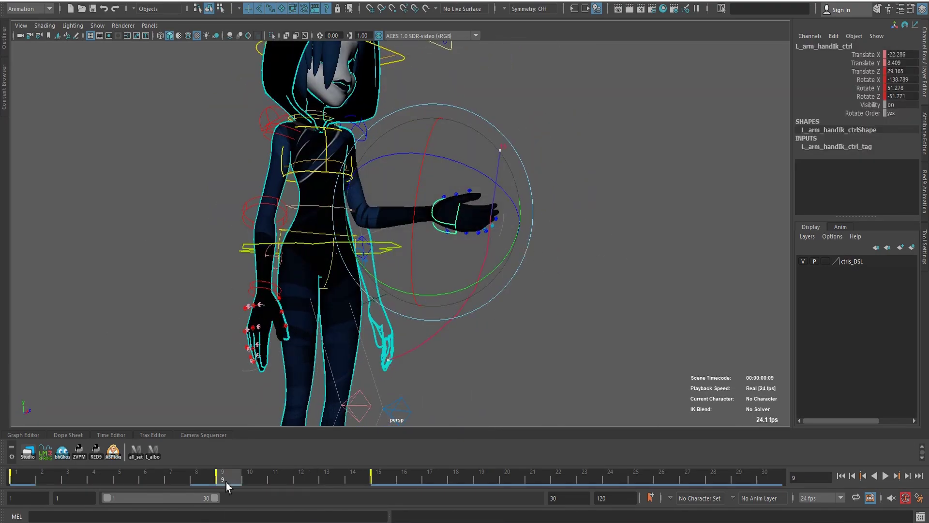
key("w")
key("e")
key("w")
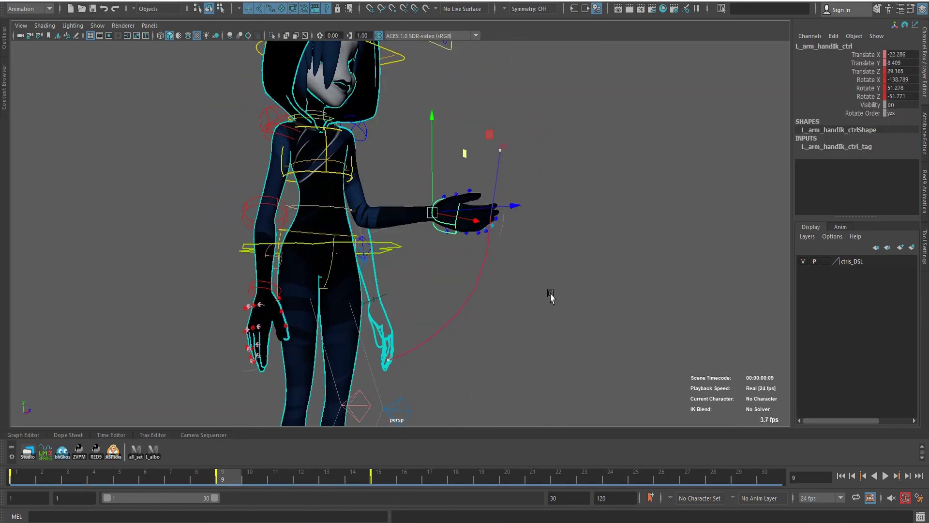
mouse_move(550, 297)
left_mouse_down("alt")
mouse_move(475, 317)
mouse_move(463, 200)
left_mouse_up("alt")
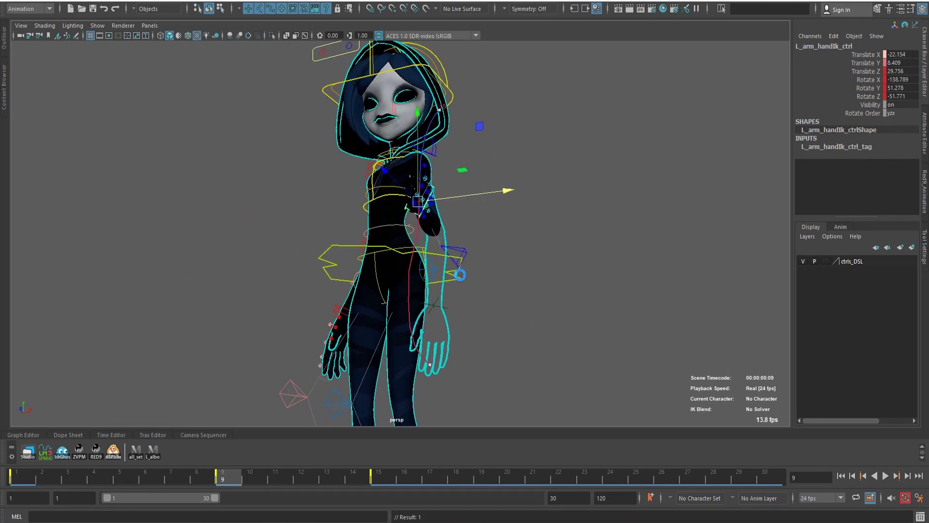
Step between the frame 7 and 9 keys, undoing a stray hand rotation.
key("alt+comma")
key("alt+comma")
mouse_move(436, 241)
left_mouse_down("alt")
mouse_move(563, 408)
mouse_move(292, 309)
mouse_move(438, 360)
left_mouse_up("alt")
key("ctrl+z")
key("ctrl+z")
left_click_drag(438, 361, 367, 380, "alt")
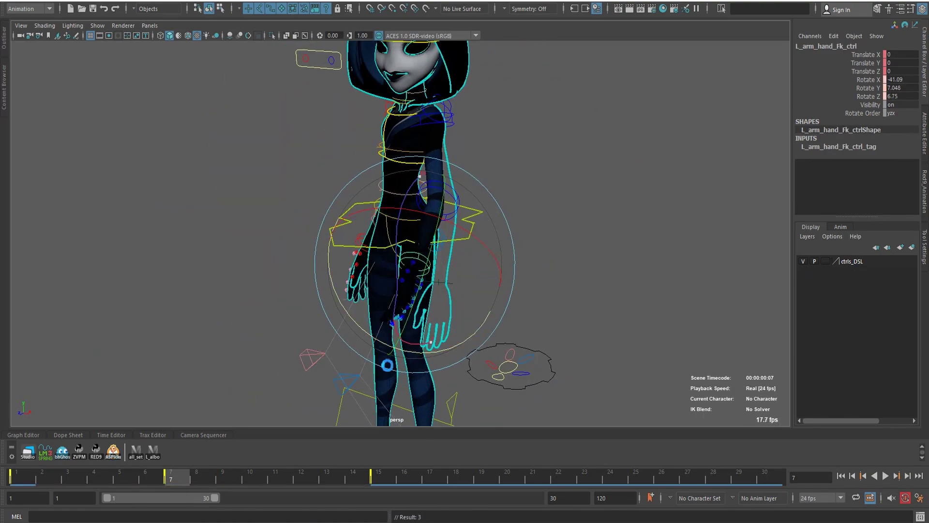
key("alt+period")
key("alt+period")
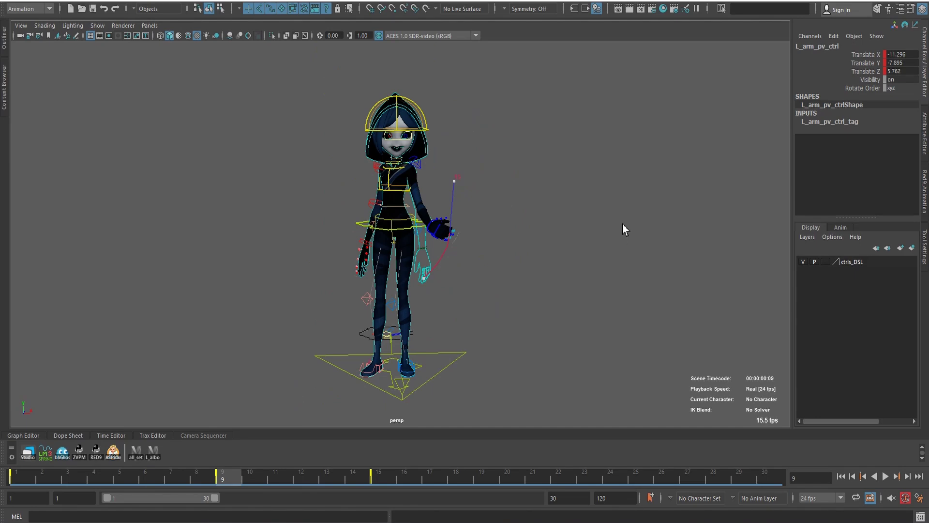
Play the arm animation from several angles, stopping at frame 16, then reselect l_arm_pv_ctrl.
scroll(571, 242, "up", 3)
scroll(542, 247, "up", 2)
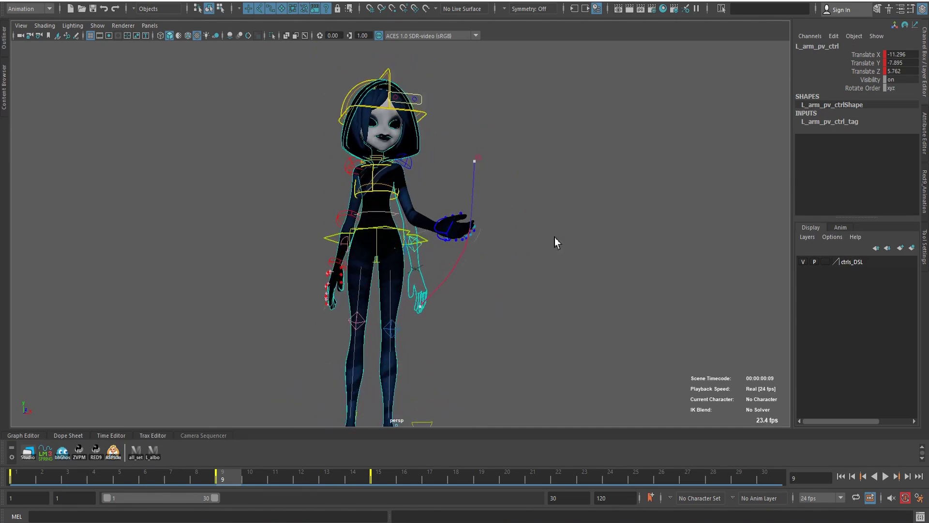
mouse_move(554, 237)
left_mouse_down("alt")
mouse_move(449, 231)
mouse_move(535, 213)
mouse_move(523, 286)
left_mouse_up("alt")
key("alt+v")
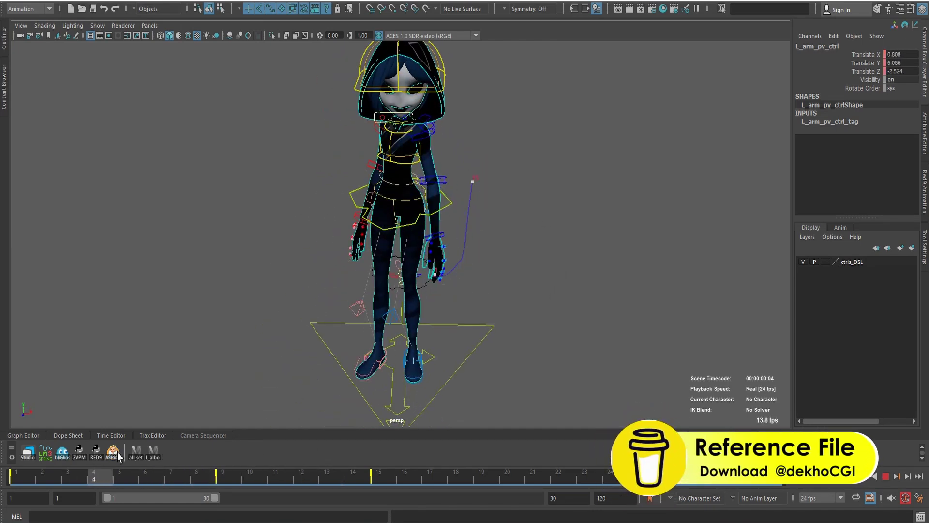
key("alt+v")
mouse_move(205, 332)
left_mouse_down("alt")
mouse_move(236, 315)
mouse_move(262, 392)
left_mouse_up("alt")
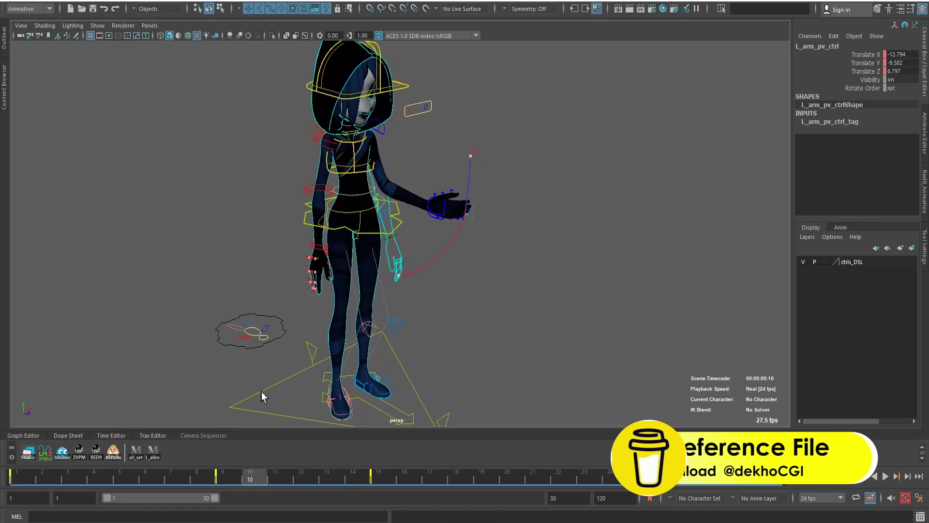
key("alt+v")
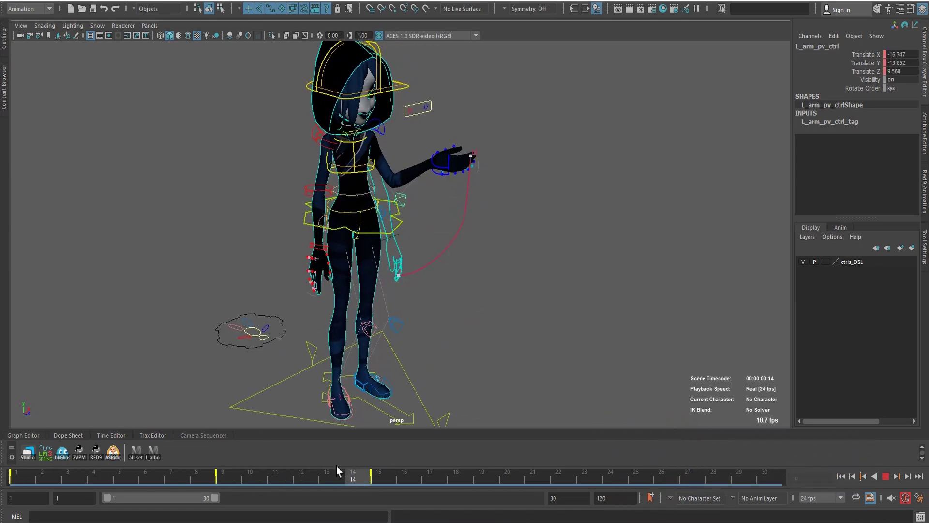
key("alt+v")
left_click_drag(321, 461, 438, 394, "alt")
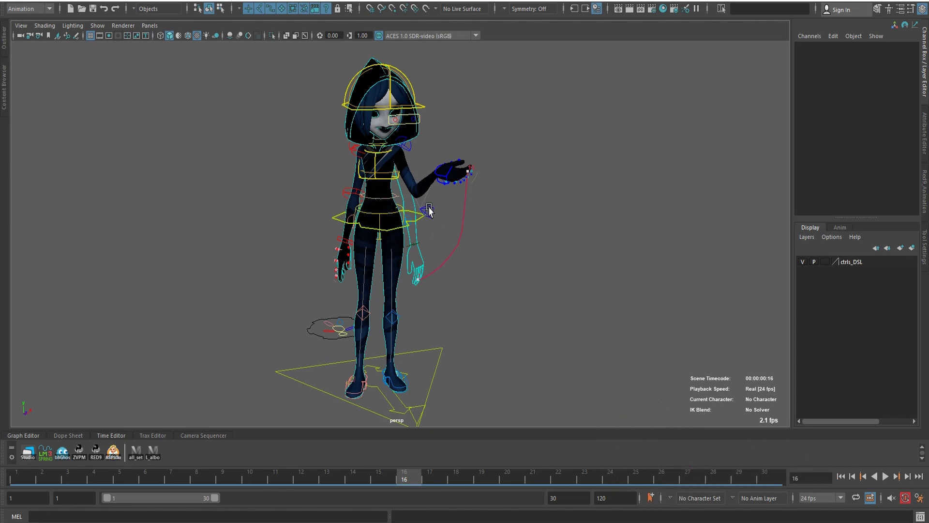
left_click_drag(428, 206, 440, 218)
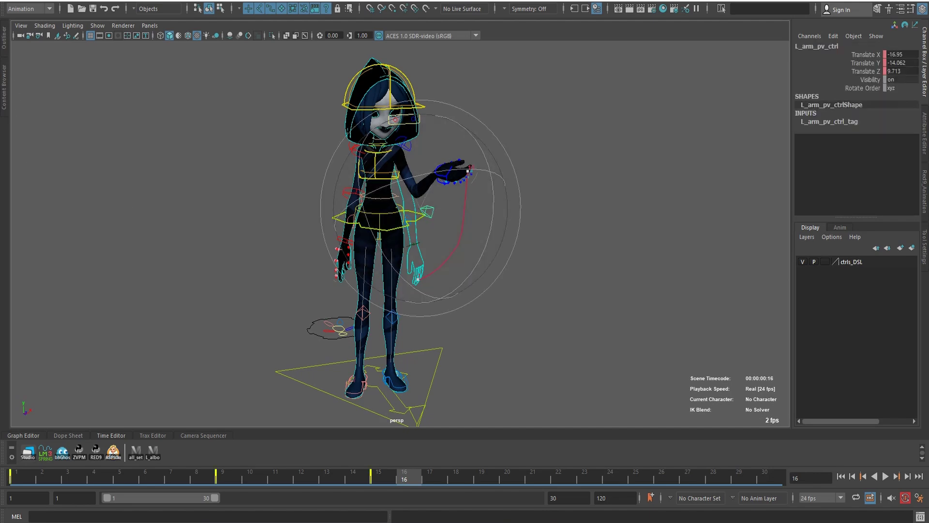
In the Outliner, expand rigMain and use Reveal Selected to locate l_arm_pv_ctrl in the hierarchy.
left_click(7, 46)
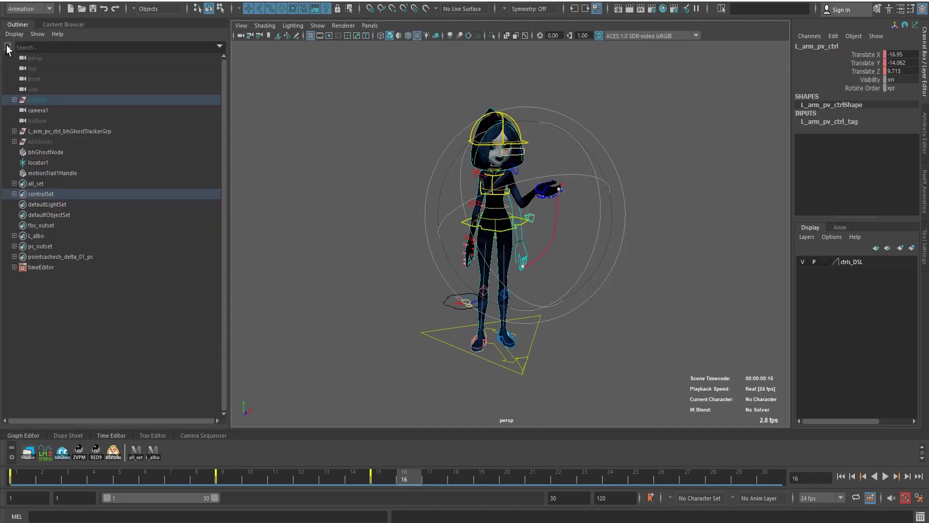
left_click(14, 100, "shift")
right_click(146, 164)
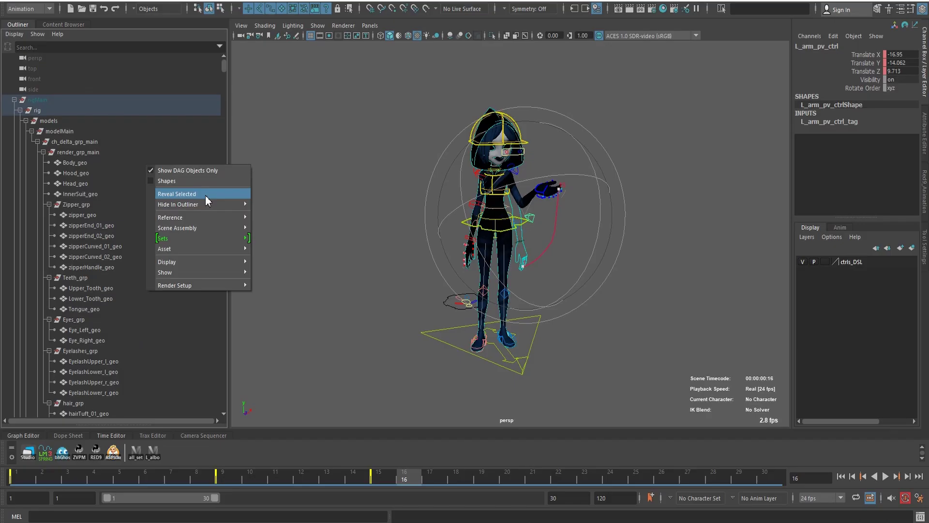
left_click(206, 193)
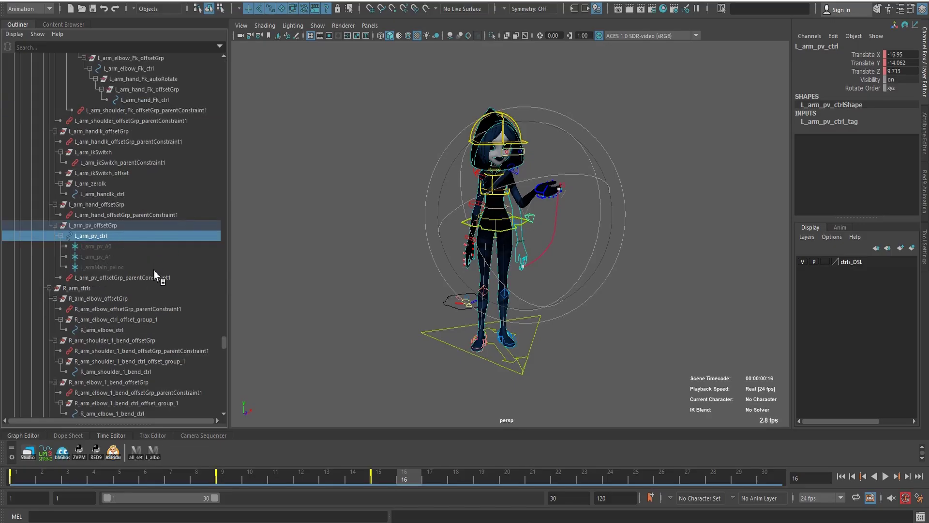
scroll(154, 287, "up", 5)
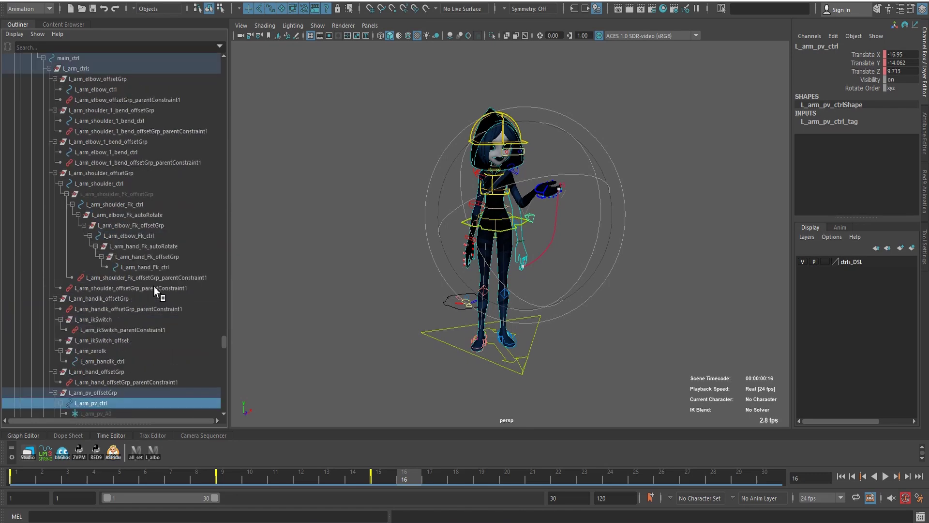
scroll(154, 287, "down", 8)
scroll(154, 288, "down", 3)
scroll(154, 288, "up", 8)
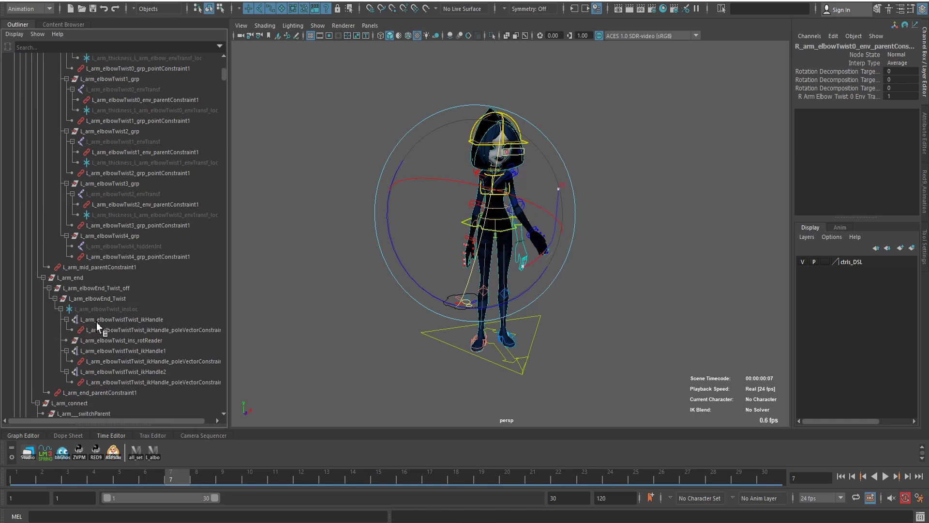
At frame 10, select the left hand IK control L_arm_handIk_ctrl so its keys show on the timeline.
left_click(152, 321)
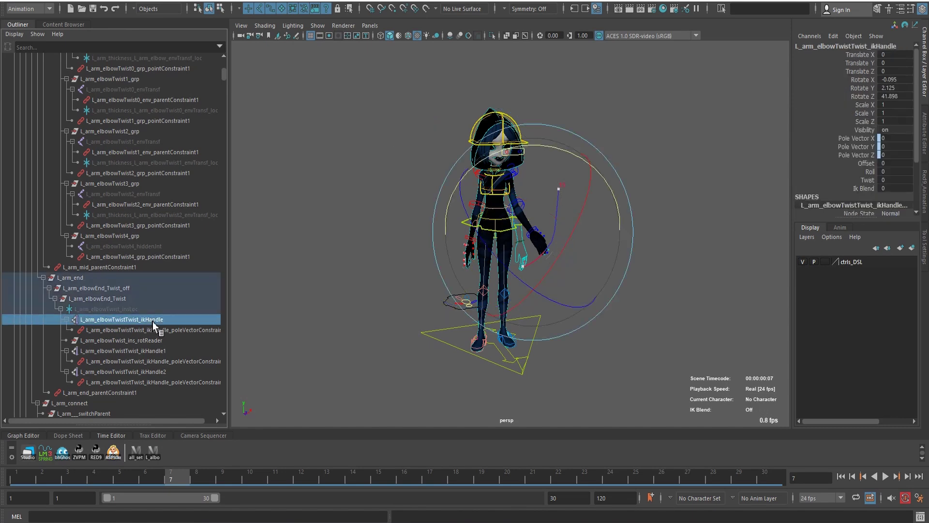
key("1")
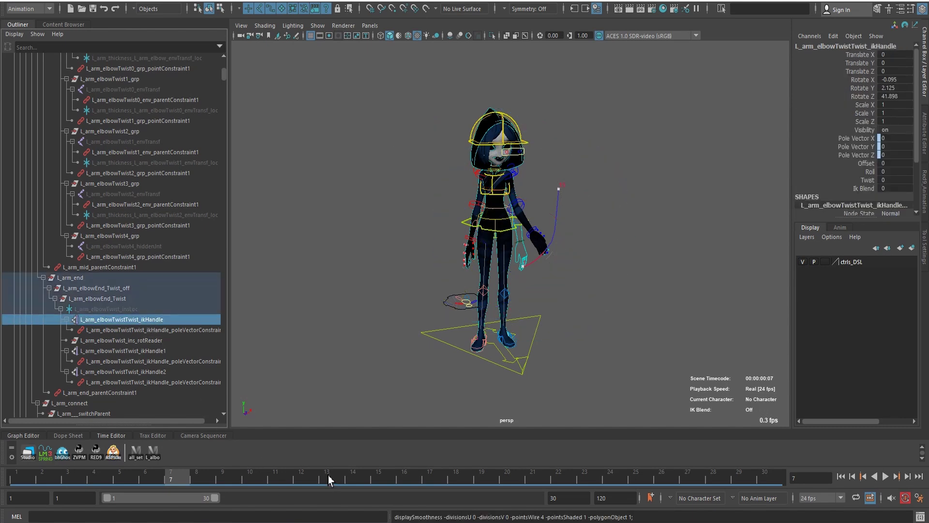
left_click(258, 478)
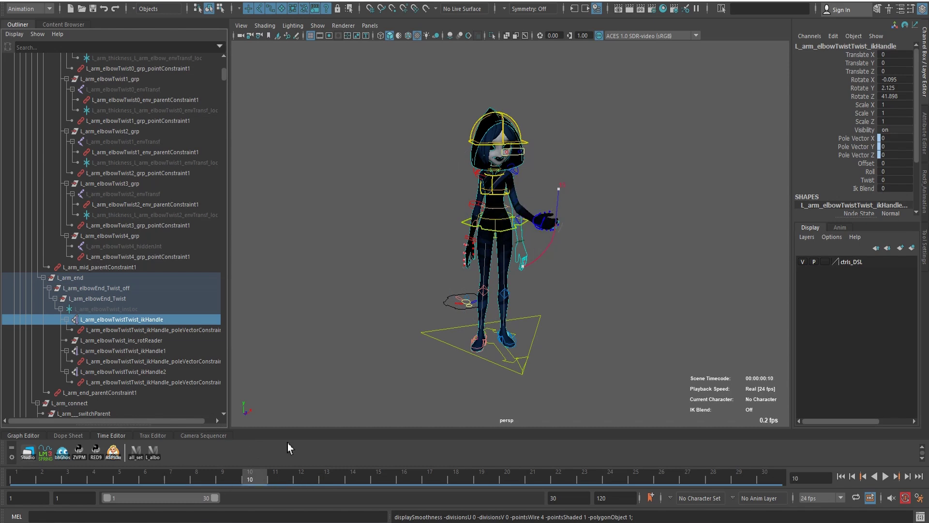
left_click(550, 225)
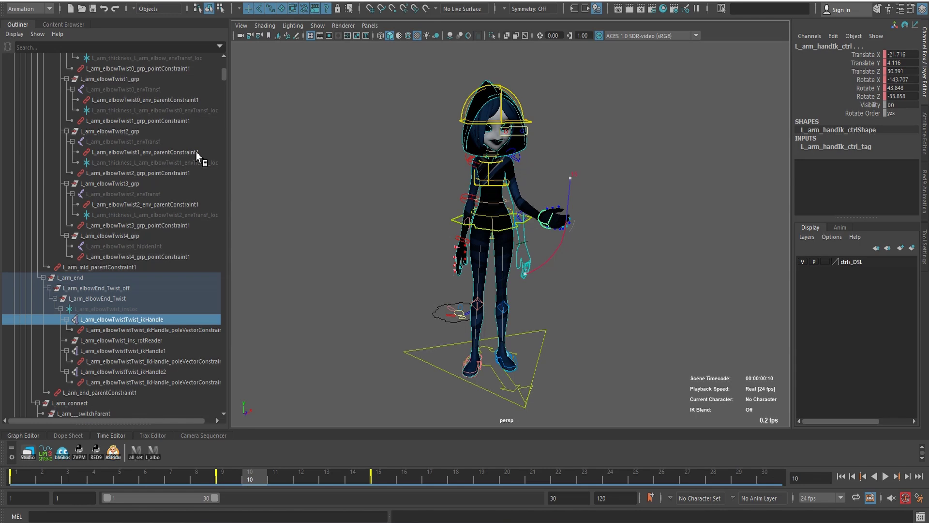
Add the hand IK control's quick select set 'Set' to the shelf and collapse the Outliner.
left_click_drag(466, 233, 312, 203)
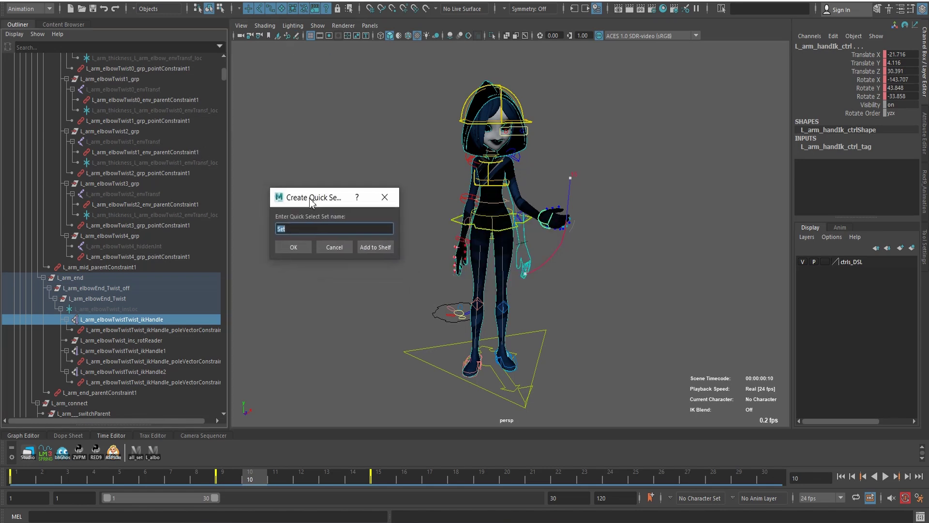
left_click(380, 248)
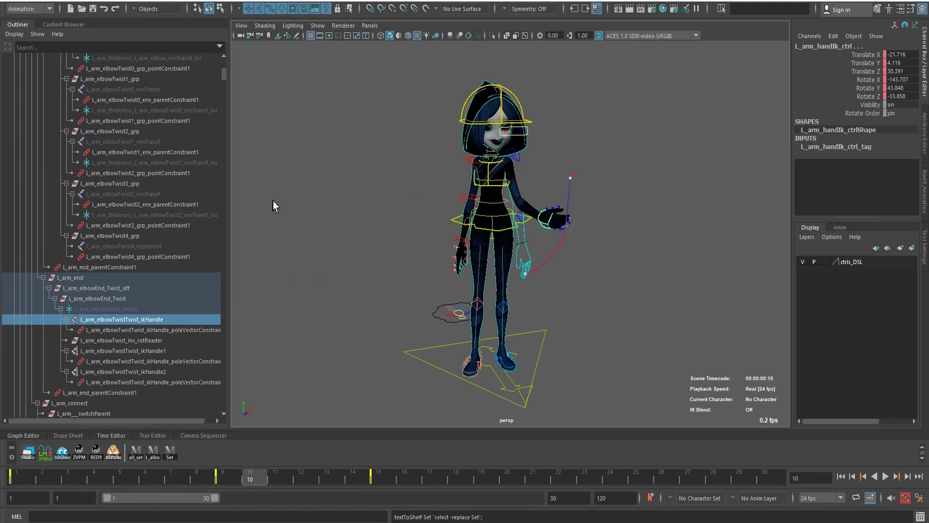
left_click(24, 25)
left_click(172, 182)
key("ctrl+z")
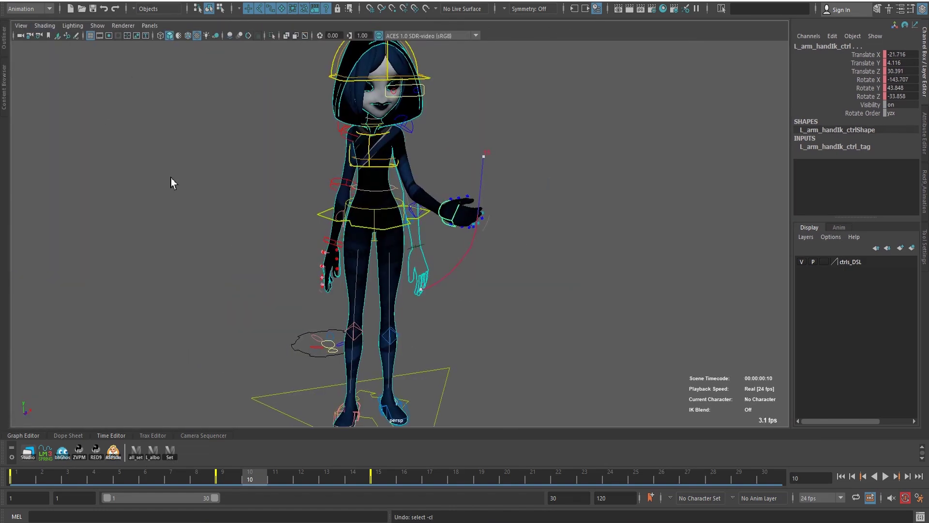
Tear off the Key > IK/FK Keys menu from the hotbox as a separate window.
key("space")
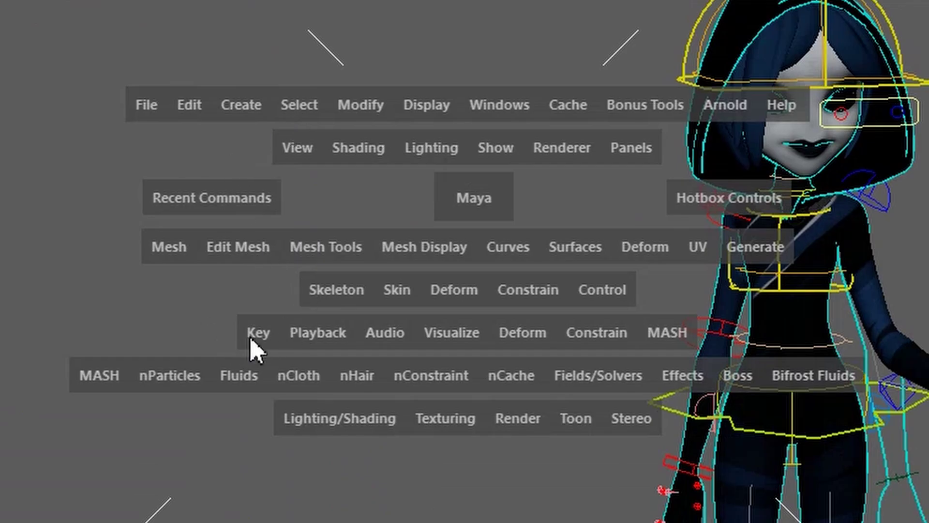
left_click(253, 336)
mouse_move(196, 400)
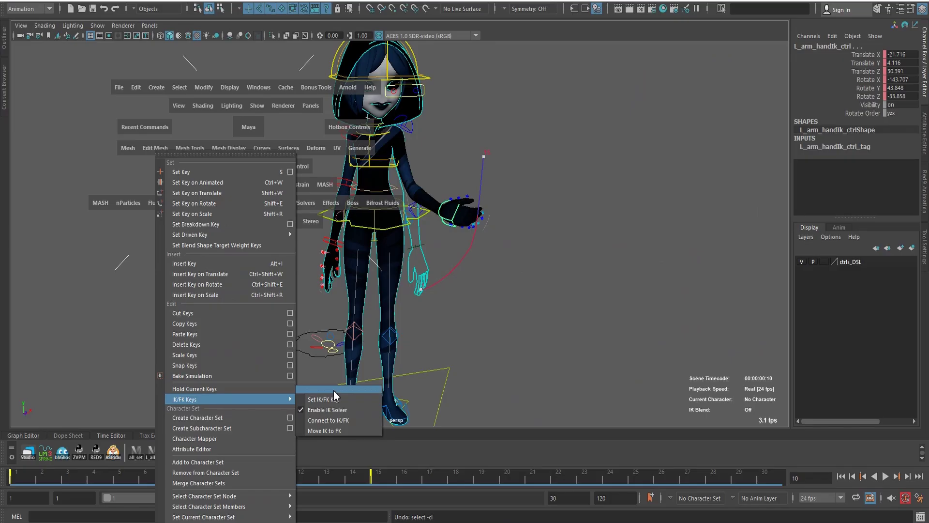
left_click(333, 390)
left_click_drag(348, 374, 118, 196)
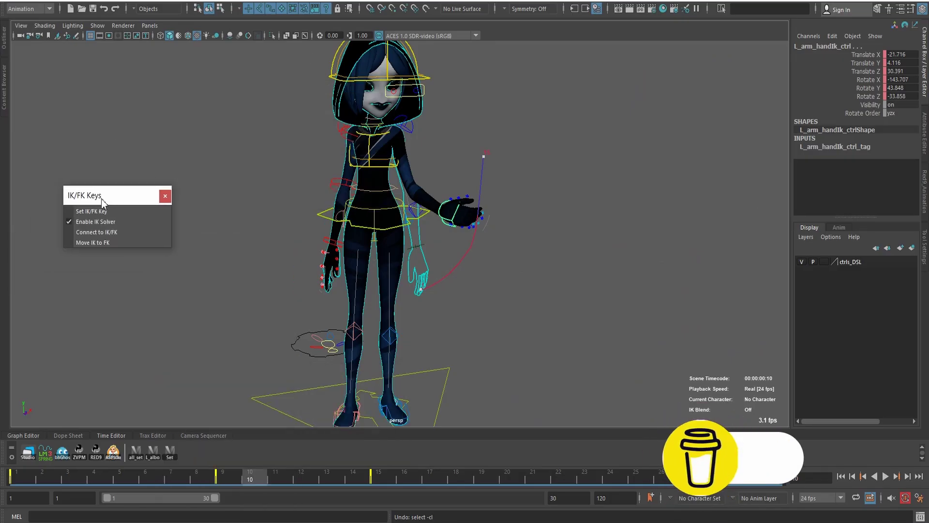
Set an FK IK/FK key at frame 7, then enable the IK solver and key frame 9.
left_click(176, 477)
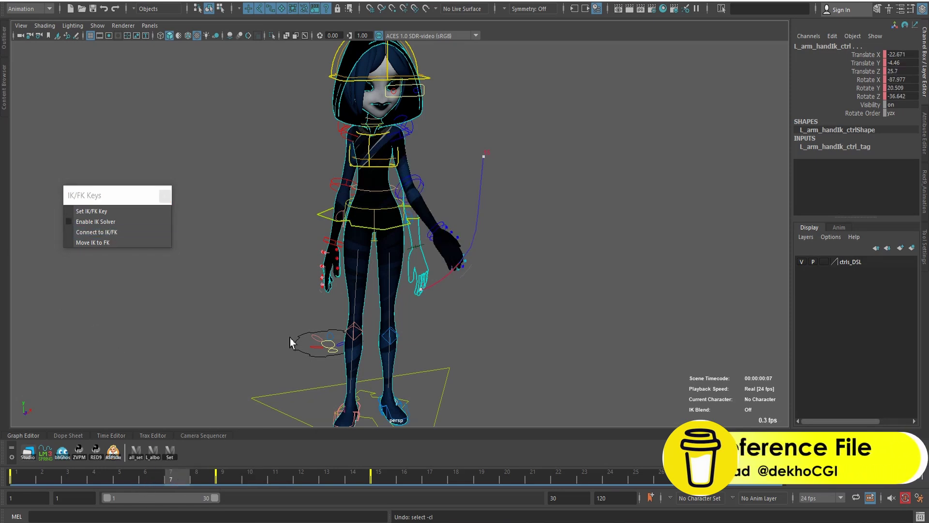
left_click(232, 482)
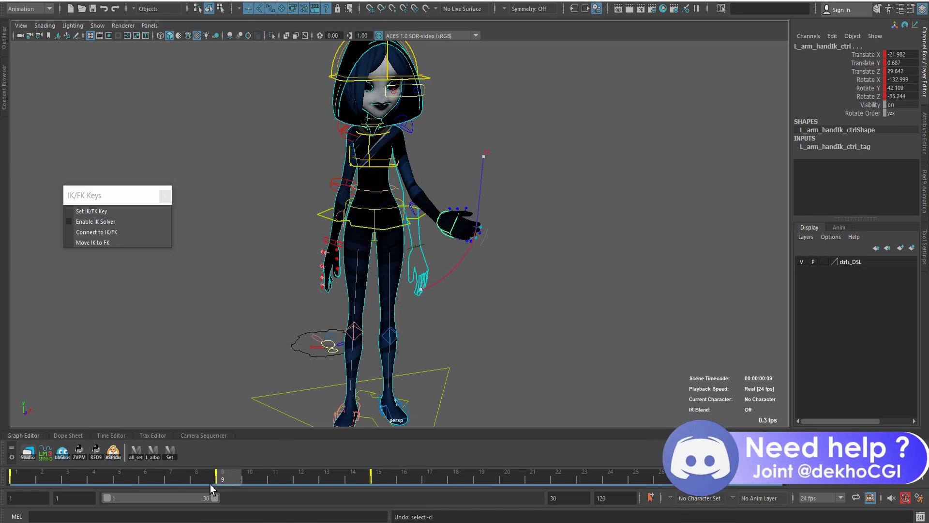
left_click(175, 481)
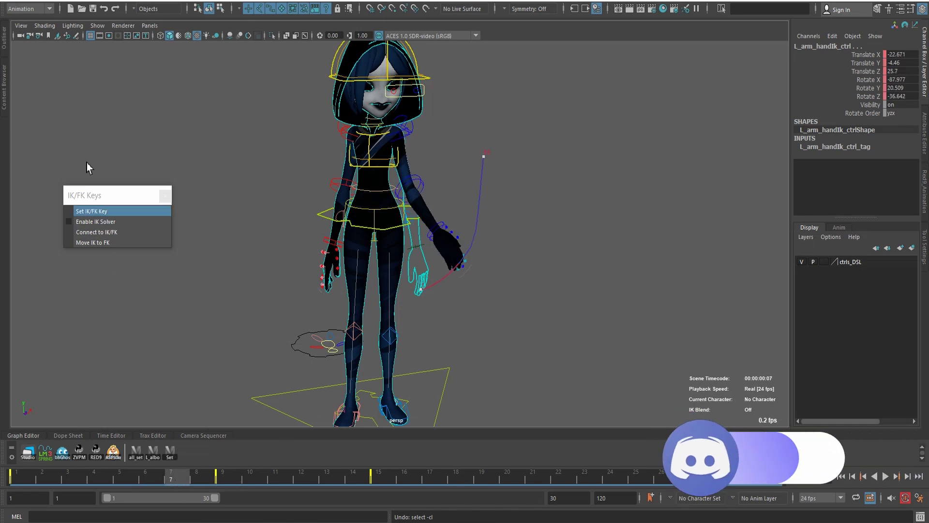
left_click(100, 211)
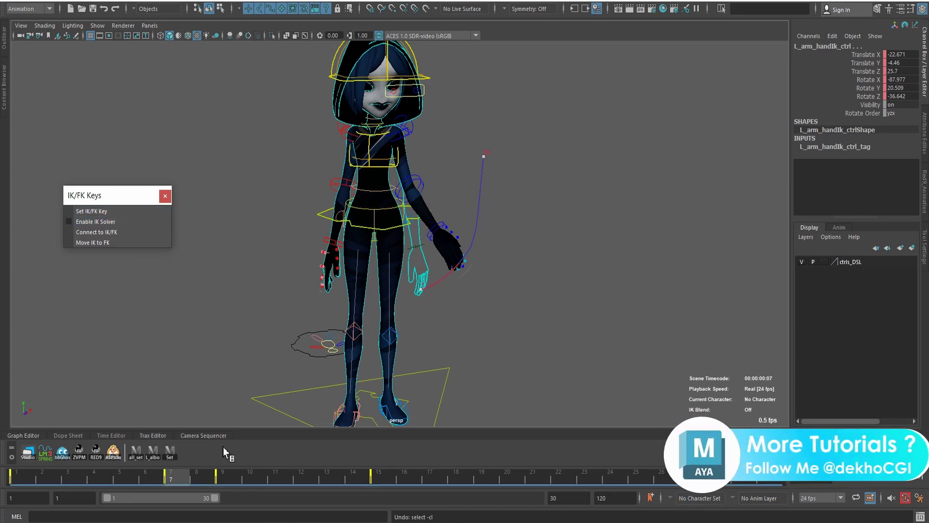
left_click(223, 478)
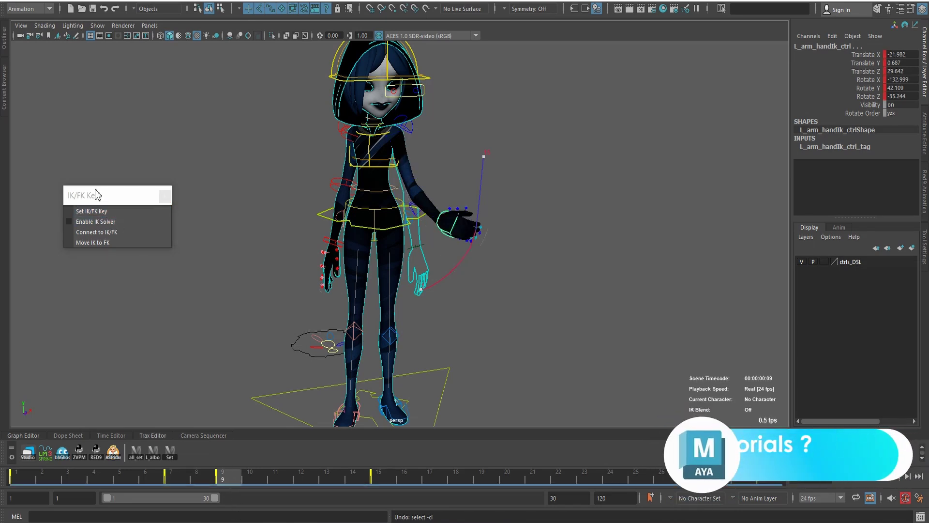
left_click(72, 221)
left_click(101, 211)
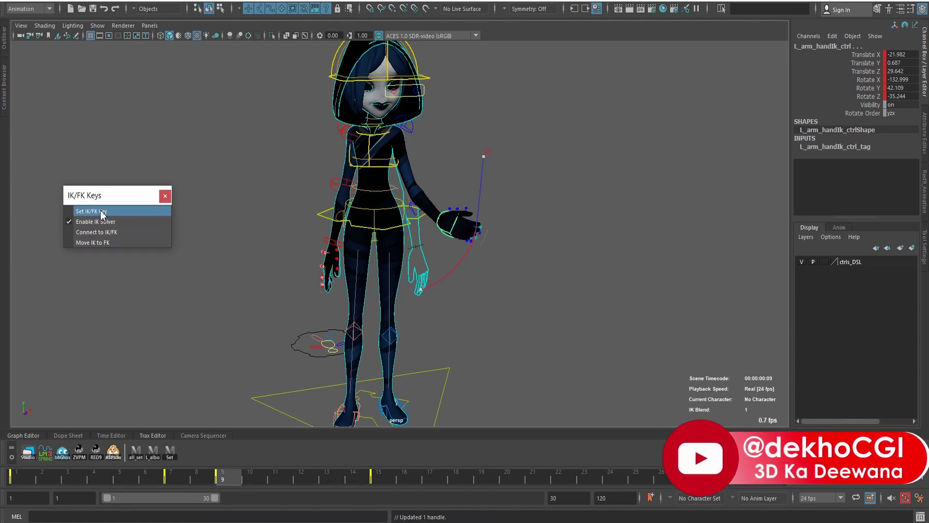
Play the animation from frame 1 to check the FK-to-IK switch.
left_click(16, 477)
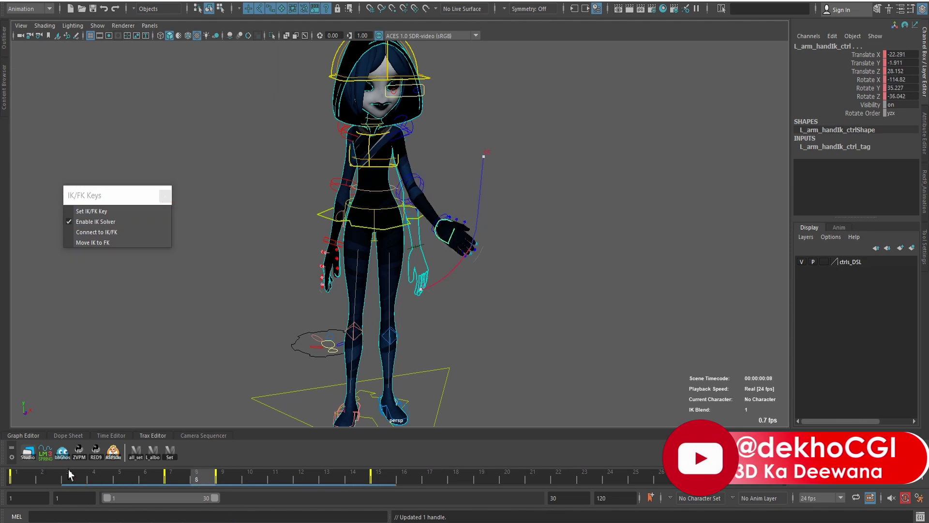
key("alt+v")
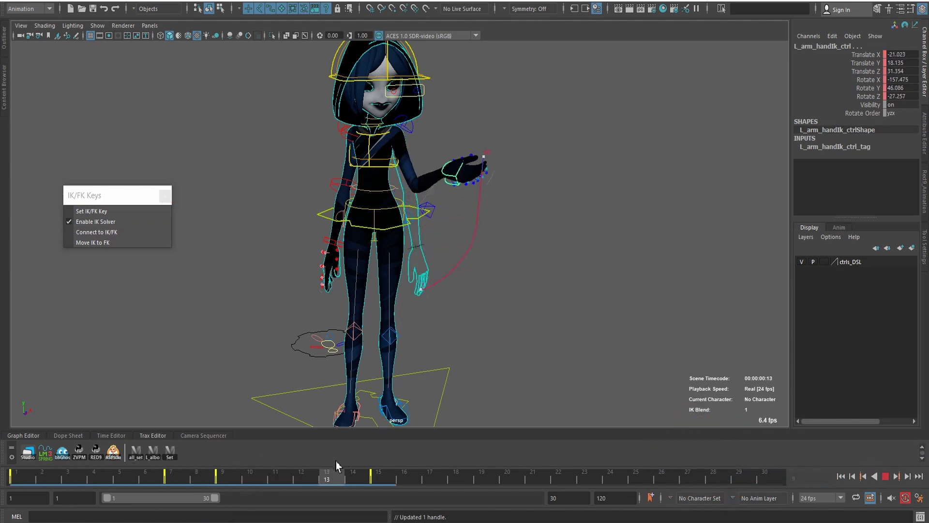
key("alt+v")
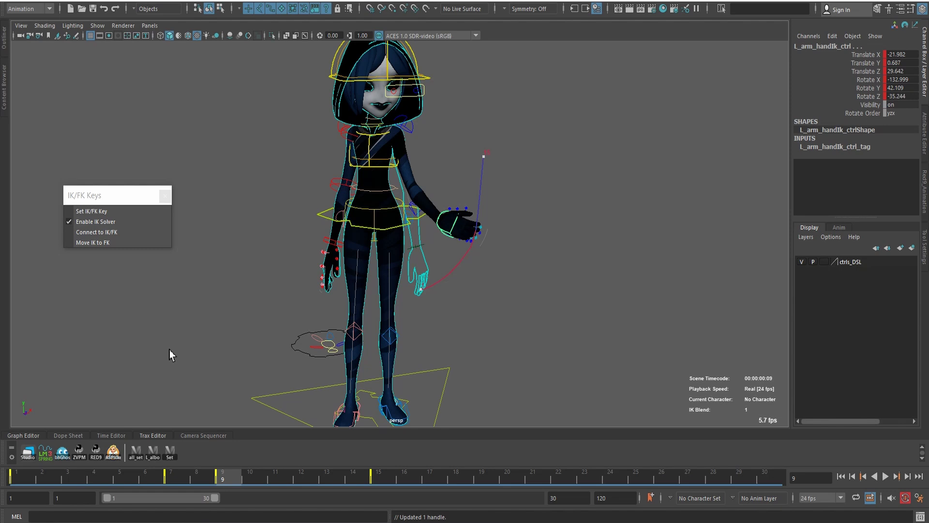
Show only the Ik Blend curve of L_arm_elbowTwistTwist_ikHandle in the Graph Editor.
left_click(27, 438)
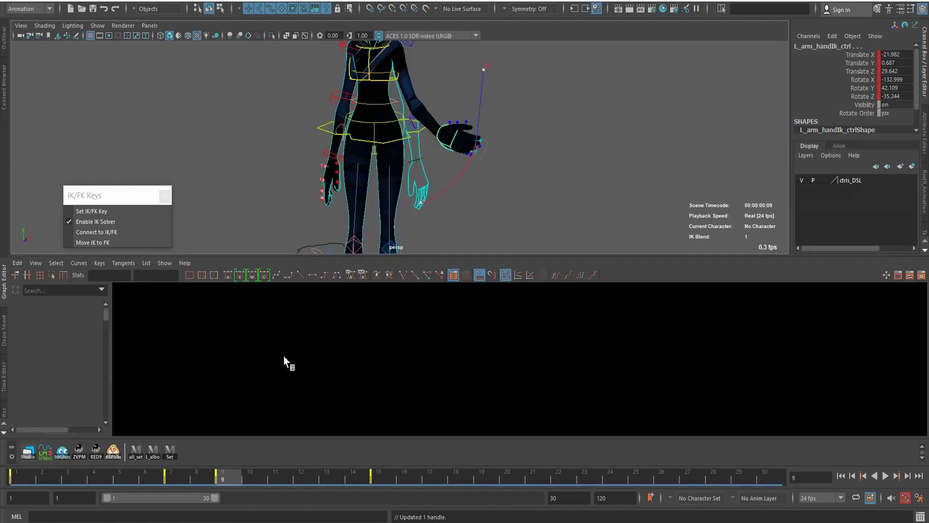
scroll(49, 382, "down", 5)
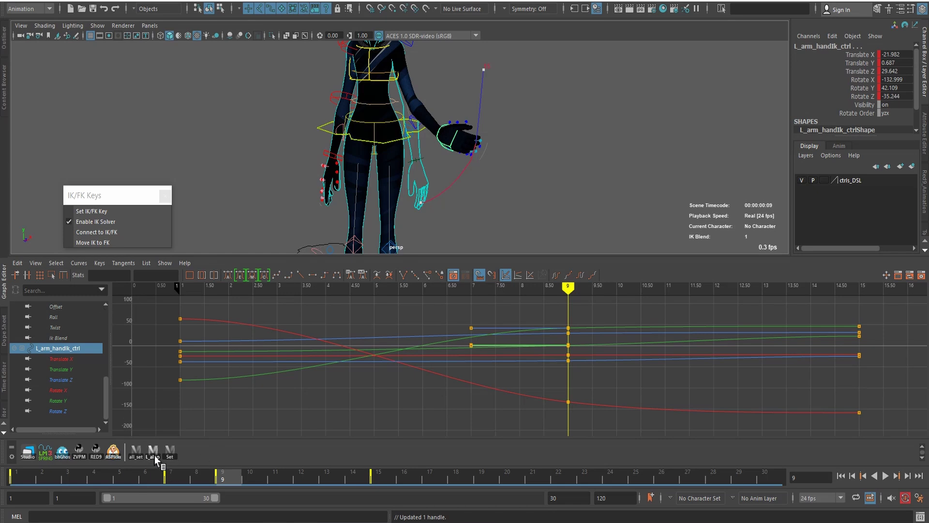
left_click(155, 455)
left_click(137, 455)
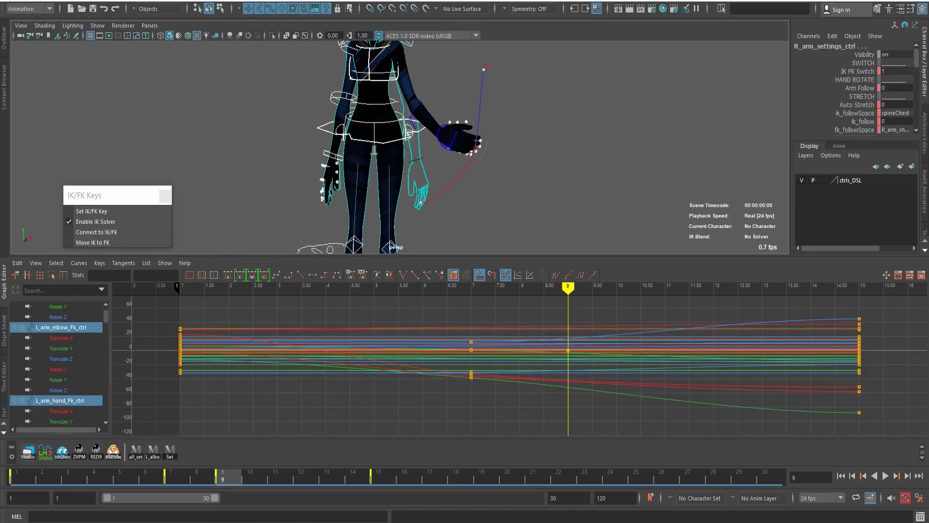
left_click(4, 36)
left_click(248, 190)
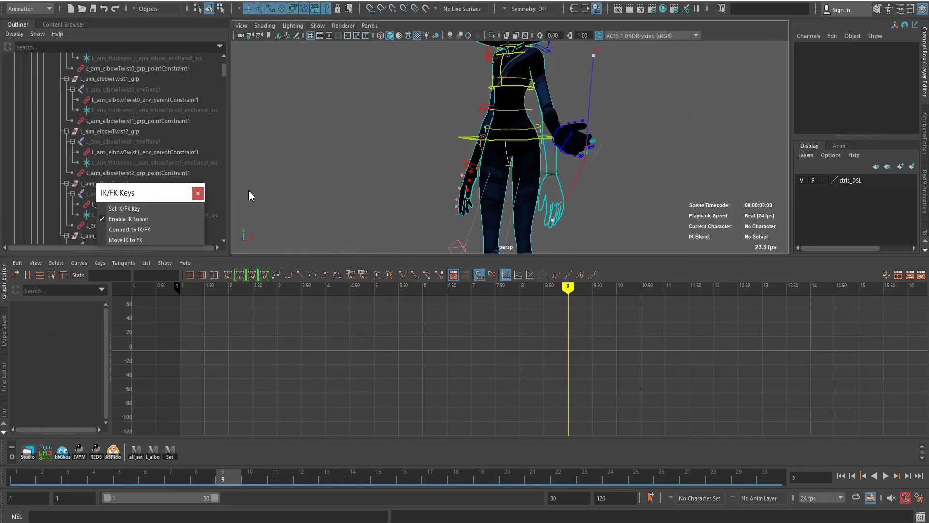
left_click(135, 152)
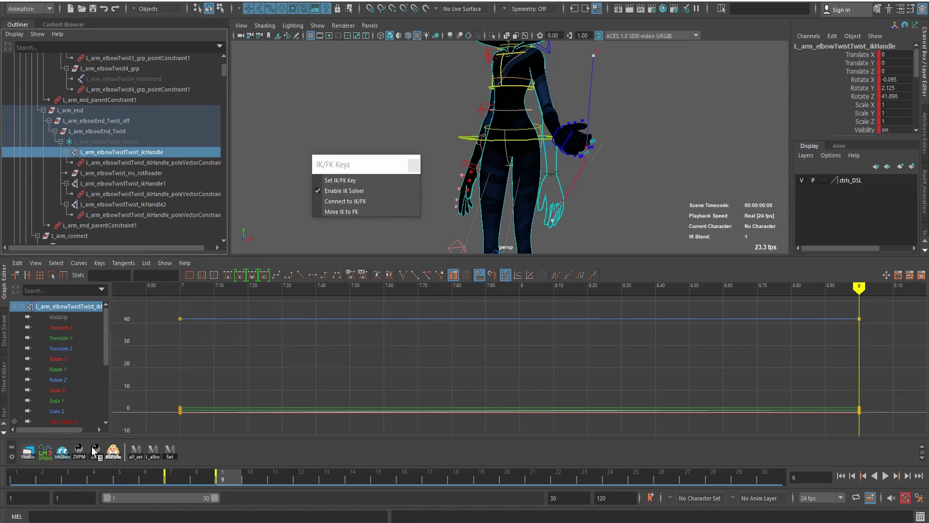
scroll(66, 383, "down", 3)
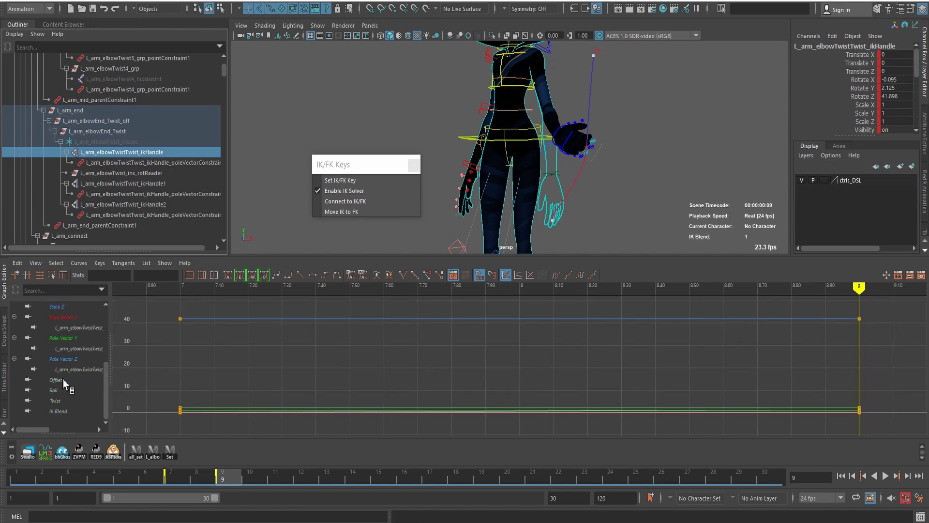
left_click(59, 411)
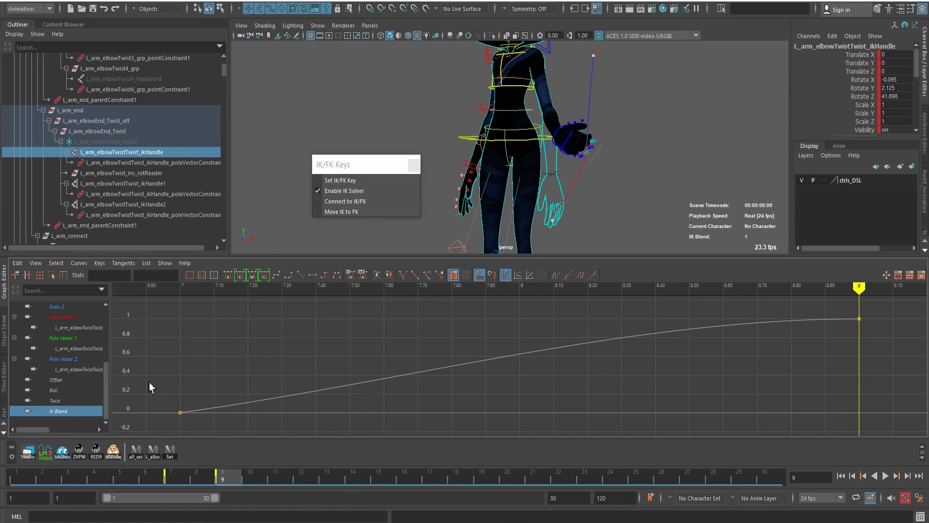
Give the frame 7 Ik Blend key a flat tangent so the blend eases out.
left_click_drag(150, 383, 227, 409)
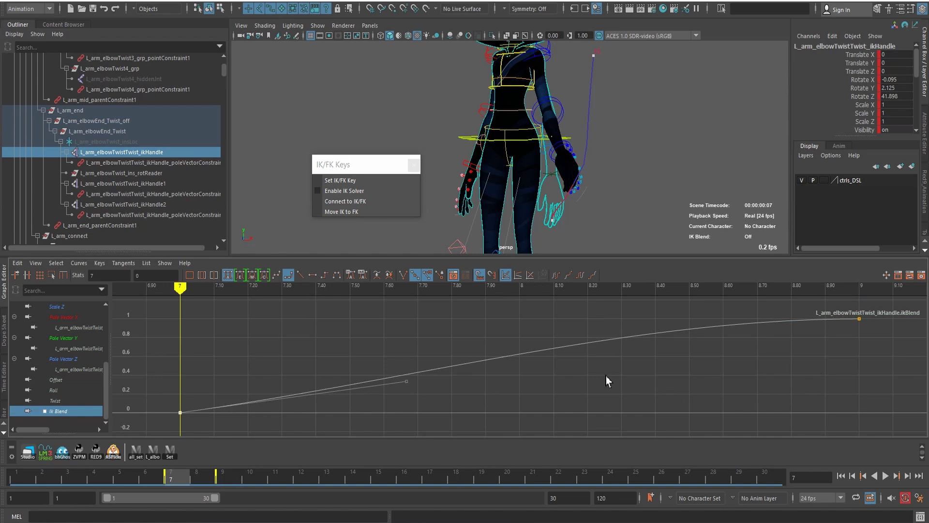
left_click_drag(166, 390, 181, 413)
key("f")
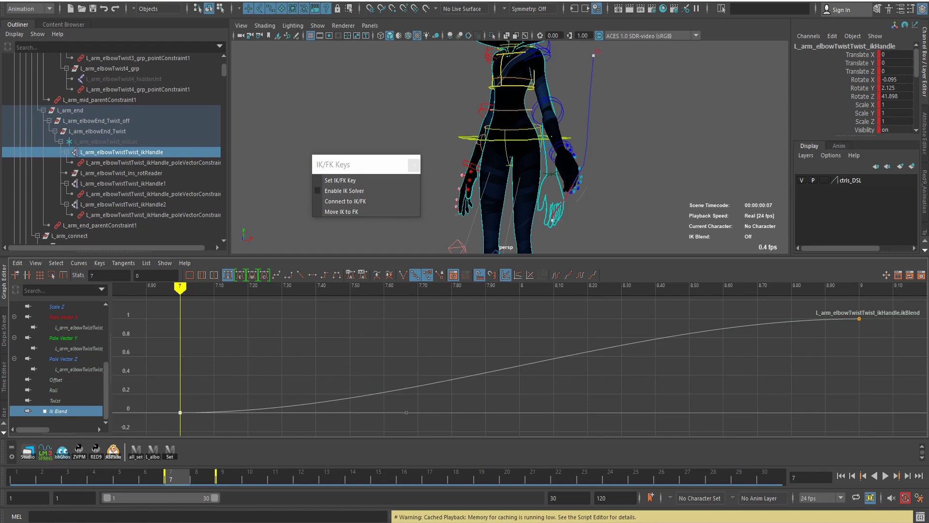
left_click(4, 280)
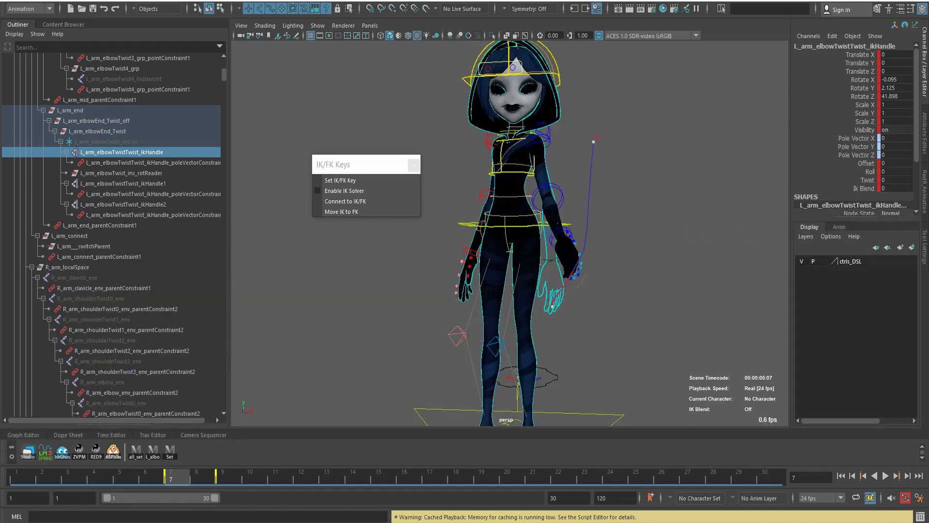
Collapse the Outliner and inspect the Ik Blend channel at frame 9, reading 1.
left_click(19, 25)
left_click_drag(368, 170, 109, 141)
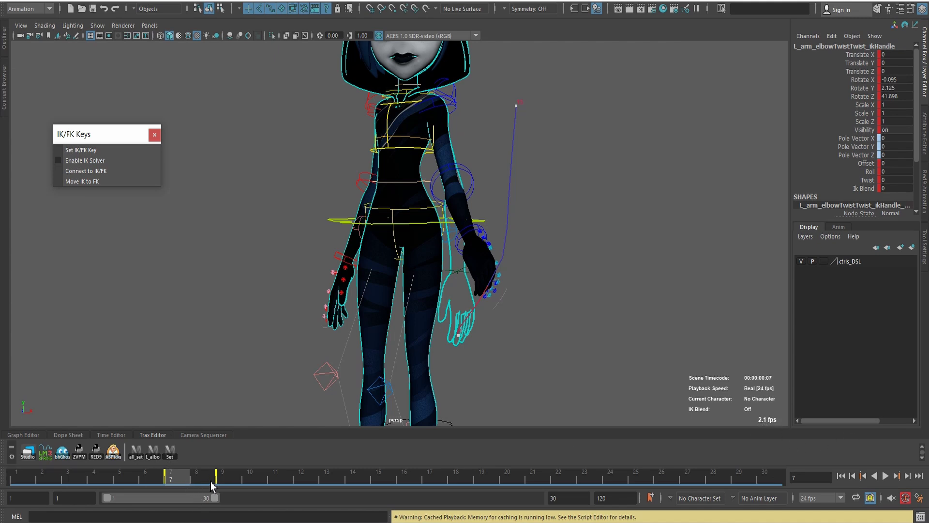
left_click(232, 483)
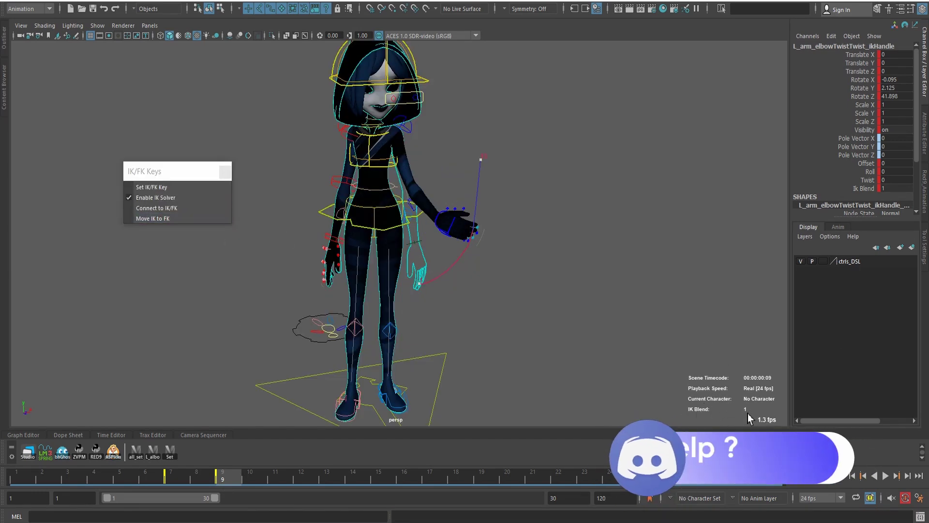
left_click(864, 188)
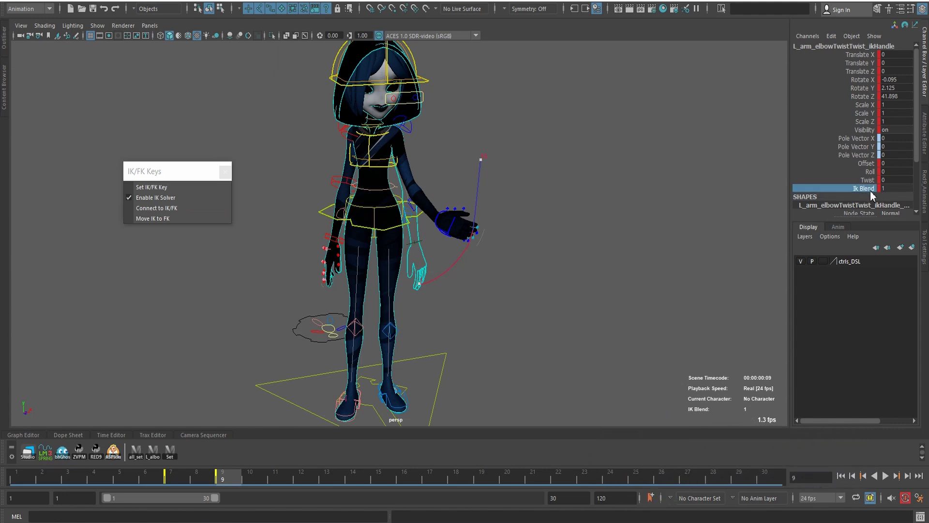